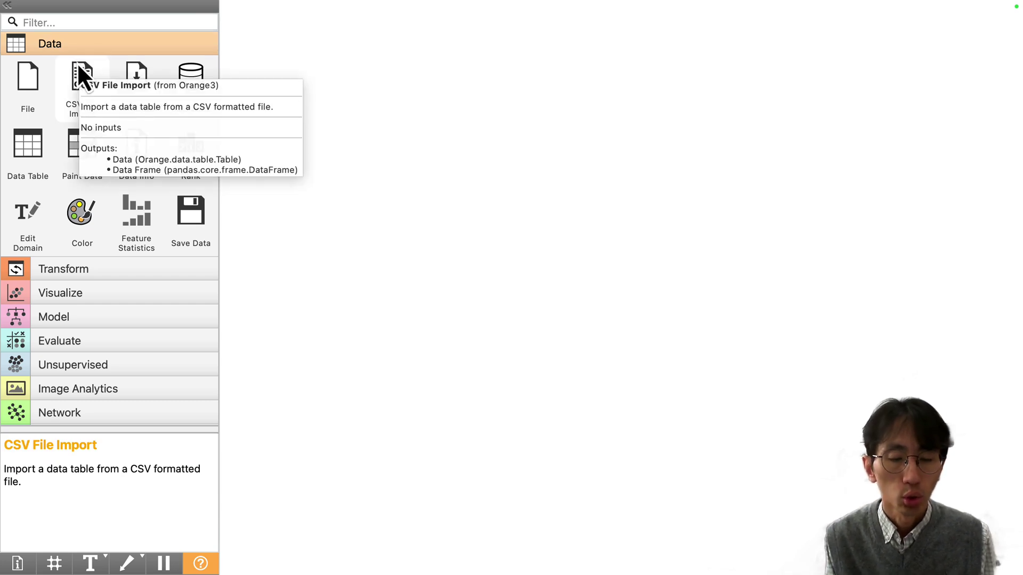
# Step: Look over the widgets available in the Data category
pyautogui.scroll(-1, 76, 62)
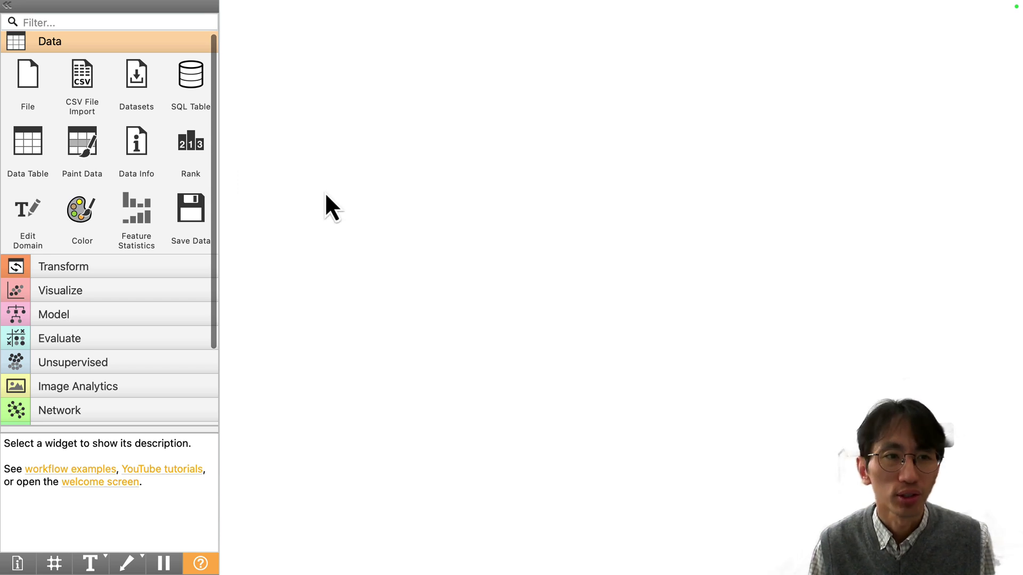
pyautogui.click(122, 41)
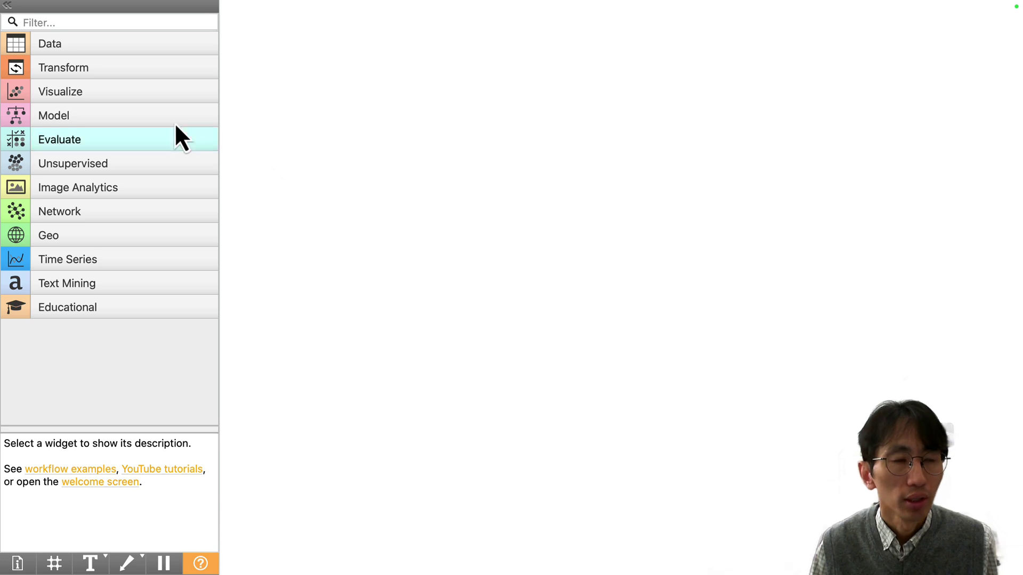
pyautogui.click(92, 41)
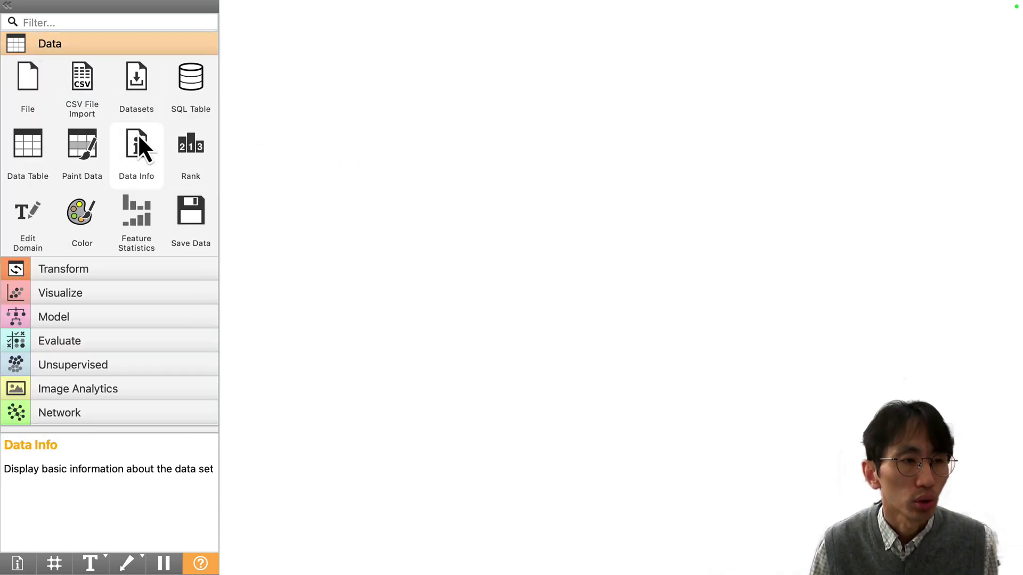
pyautogui.scroll(-1, 69, 53)
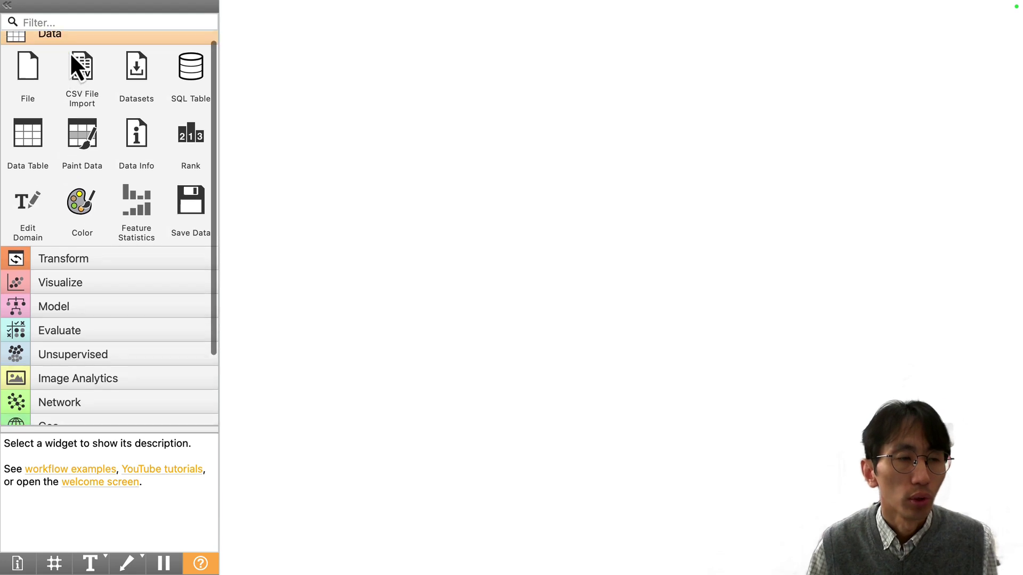
pyautogui.scroll(1, 97, 82)
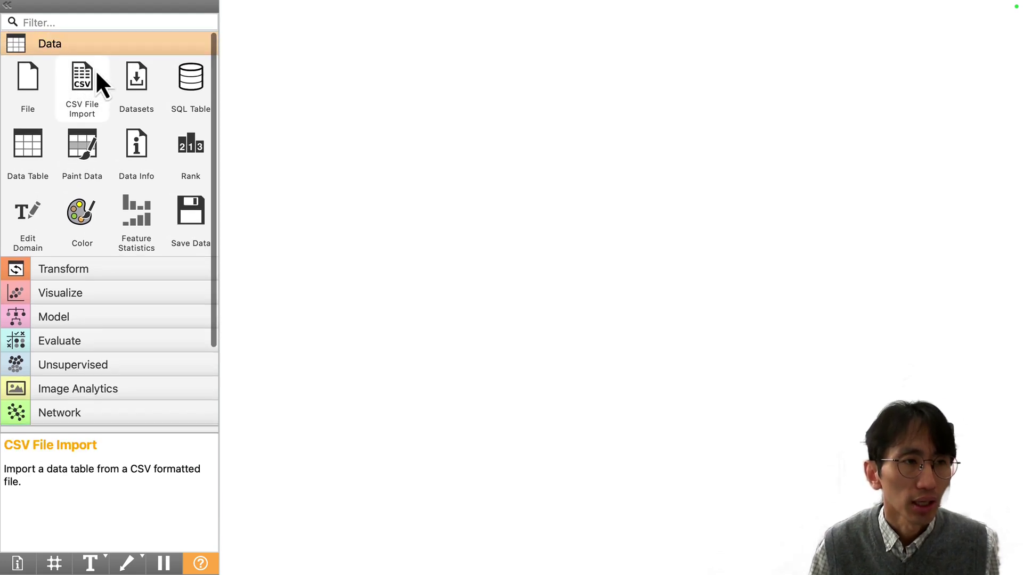
pyautogui.click(98, 47)
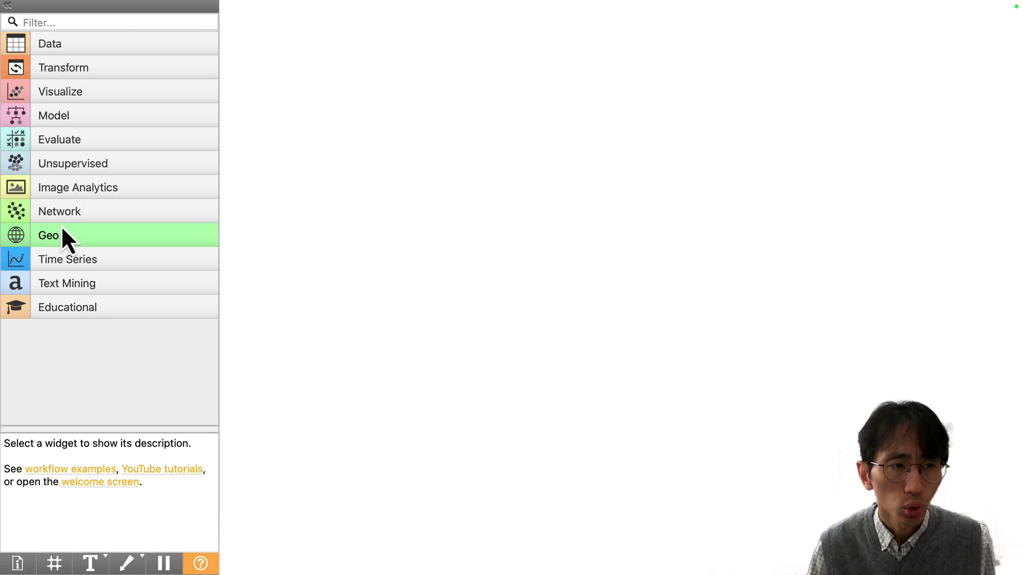
# Step: Review the list of available and installed add-ons, leaving the selection as it is
pyautogui.moveTo(143, 22)
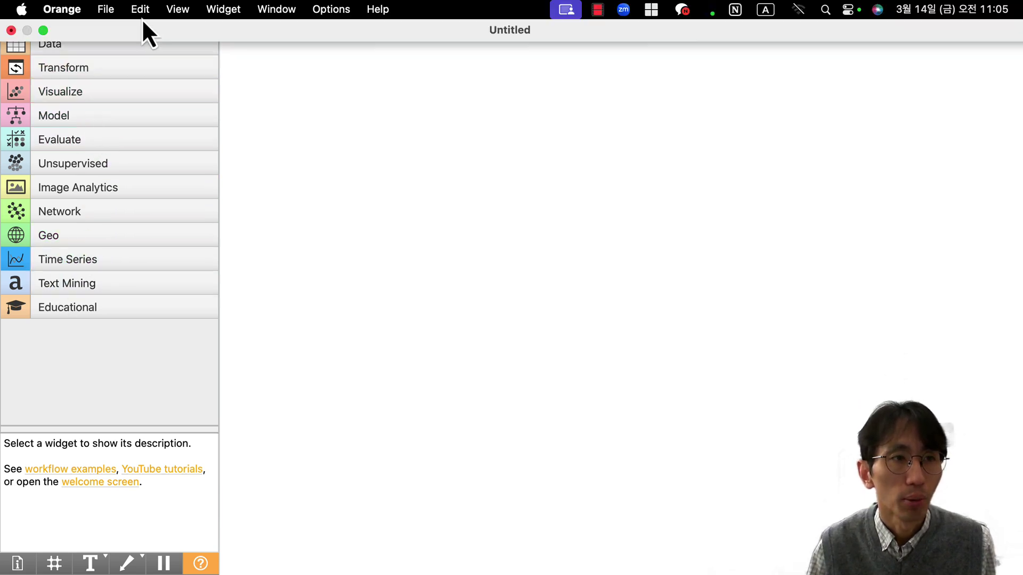
pyautogui.moveTo(181, 2)
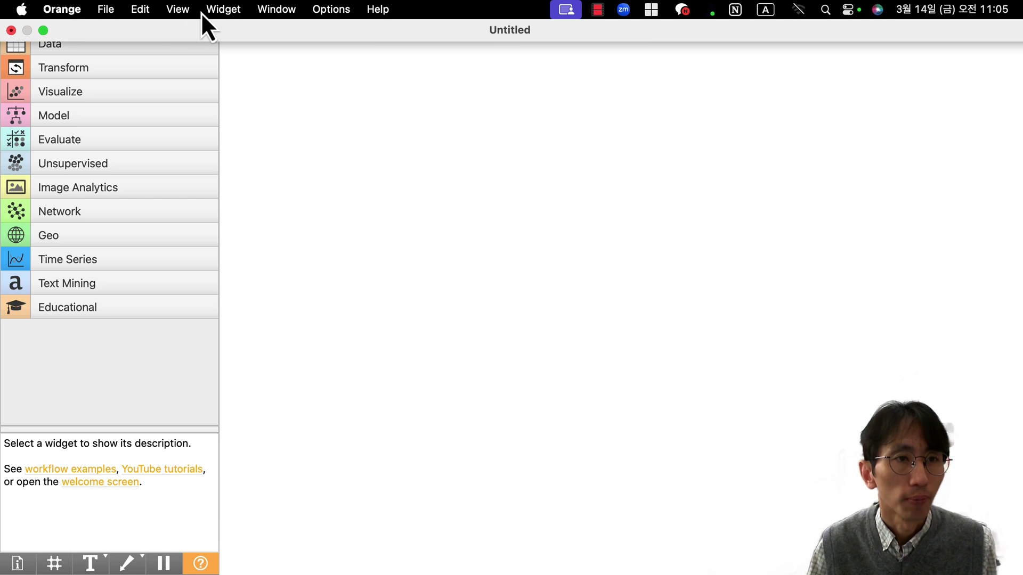
pyautogui.click(331, 12)
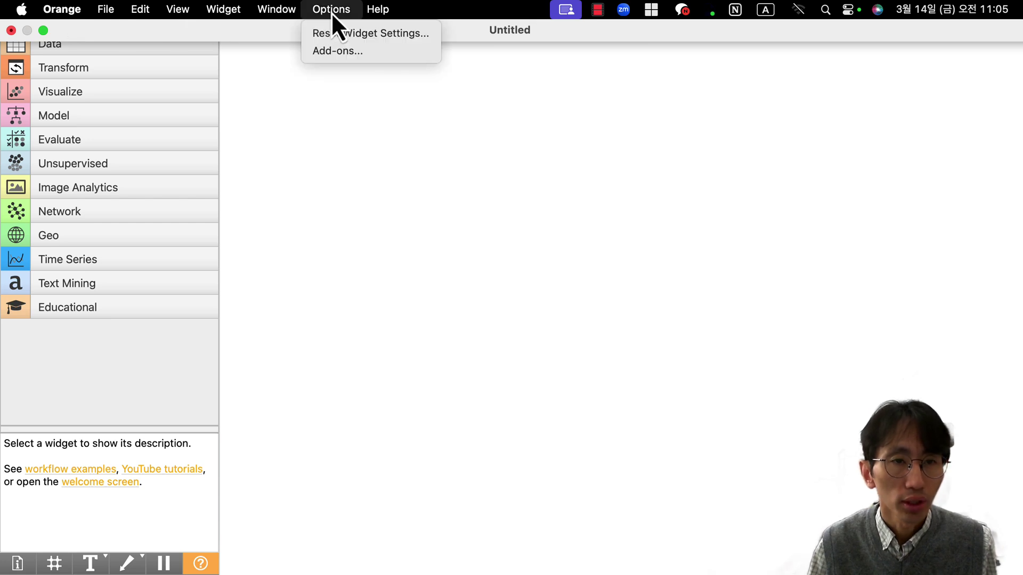
pyautogui.click(338, 52)
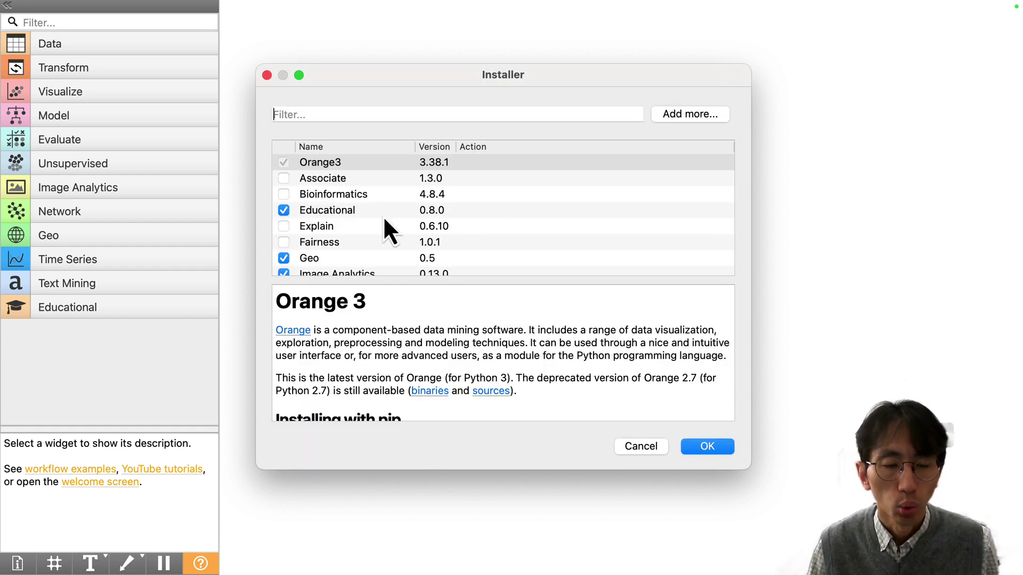
pyautogui.scroll(-3, 414, 218)
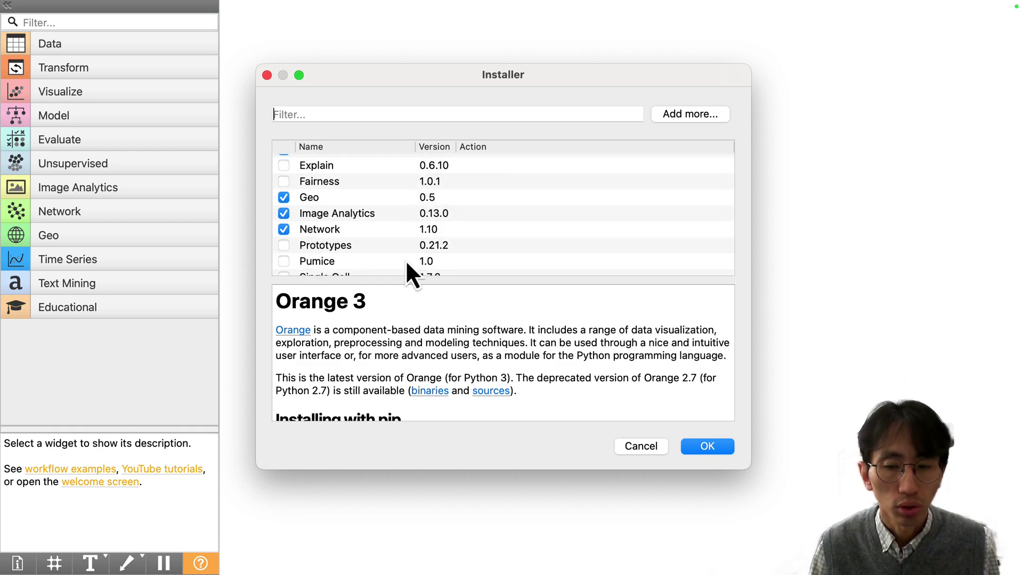
pyautogui.click(657, 446)
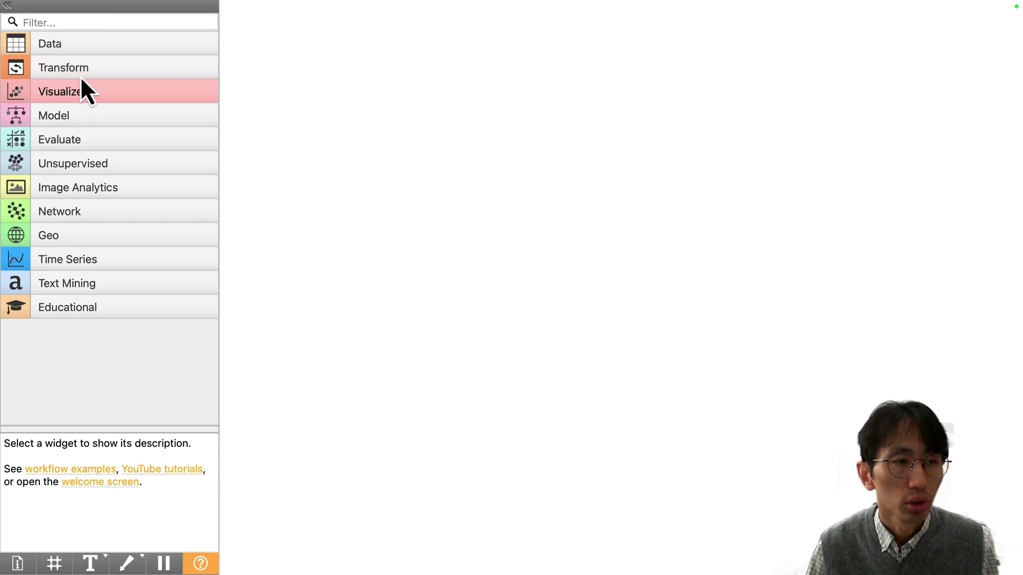
# Step: Examine the widgets offered in the Data, Transform, Visualize and Model categories
pyautogui.click(79, 51)
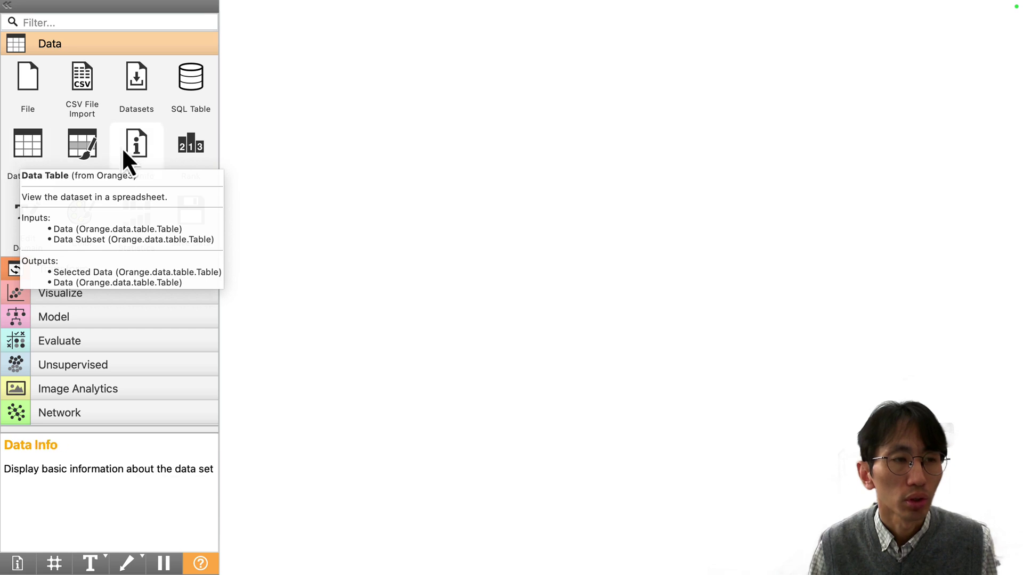
pyautogui.click(166, 46)
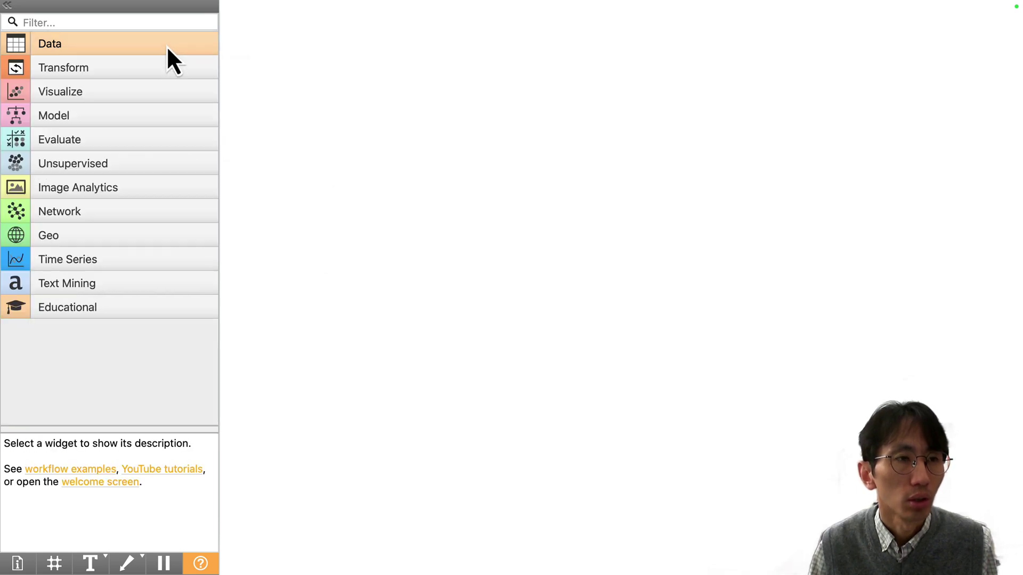
pyautogui.click(134, 77)
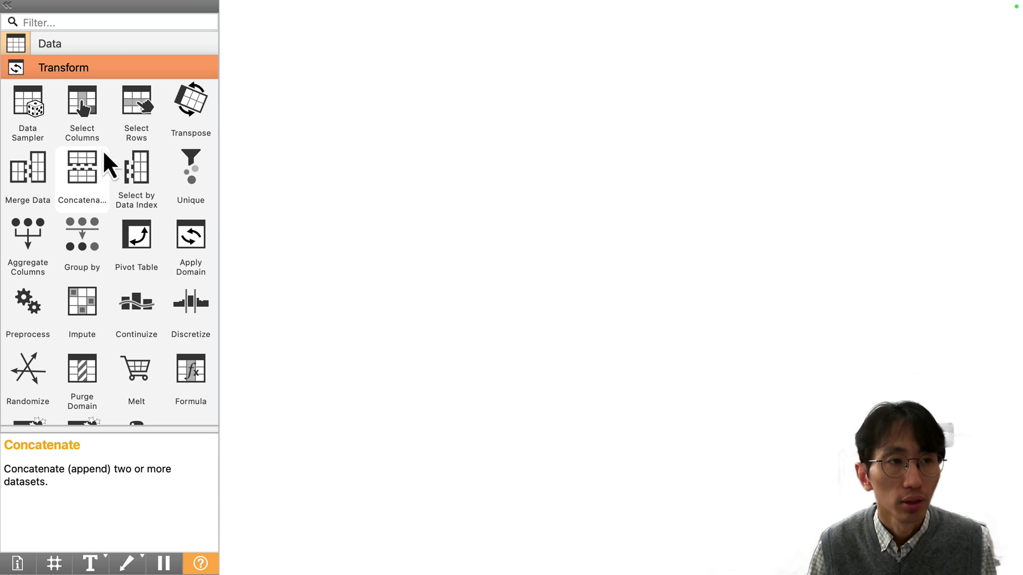
pyautogui.click(99, 70)
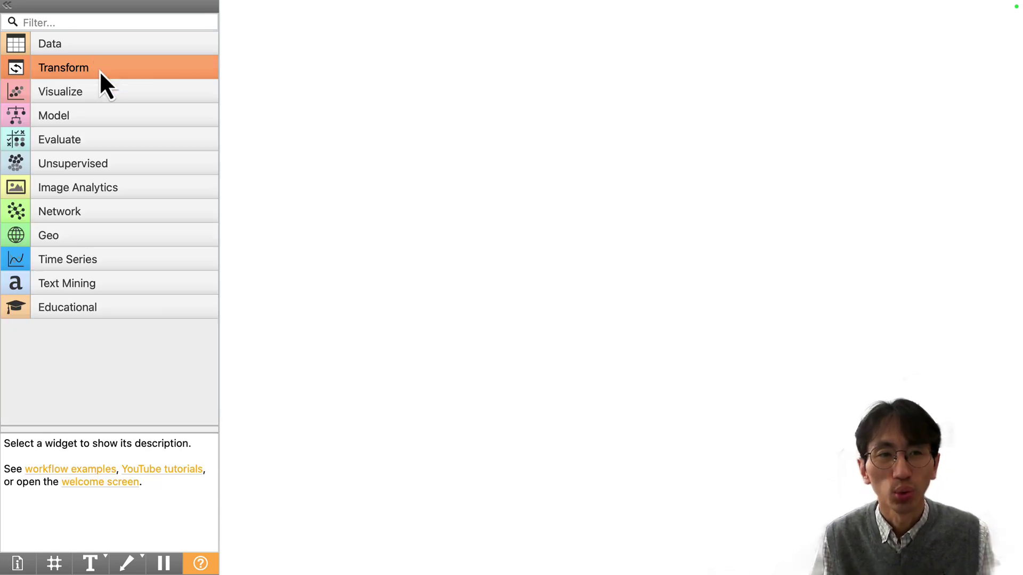
pyautogui.click(85, 95)
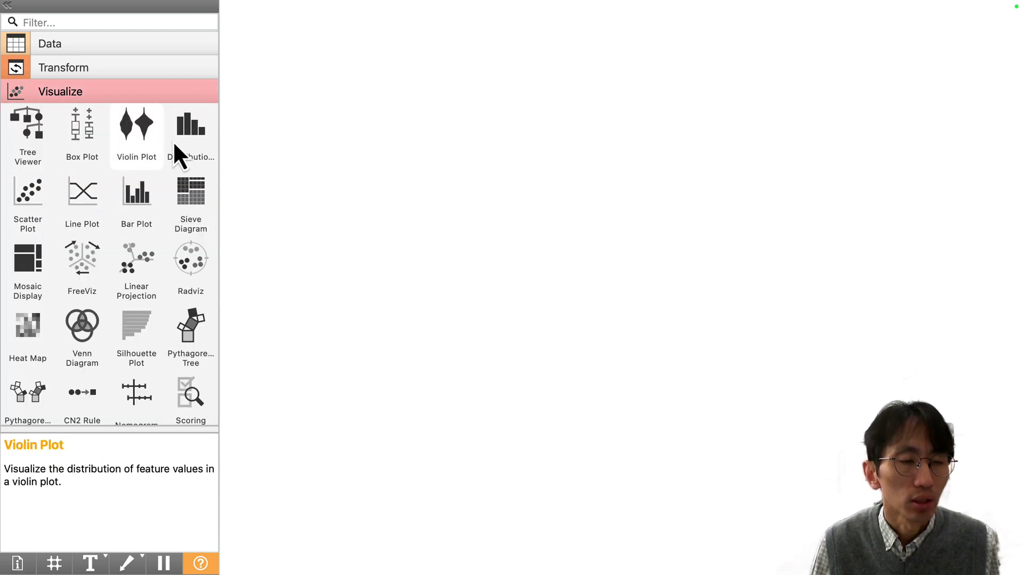
pyautogui.click(162, 95)
pyautogui.click(141, 118)
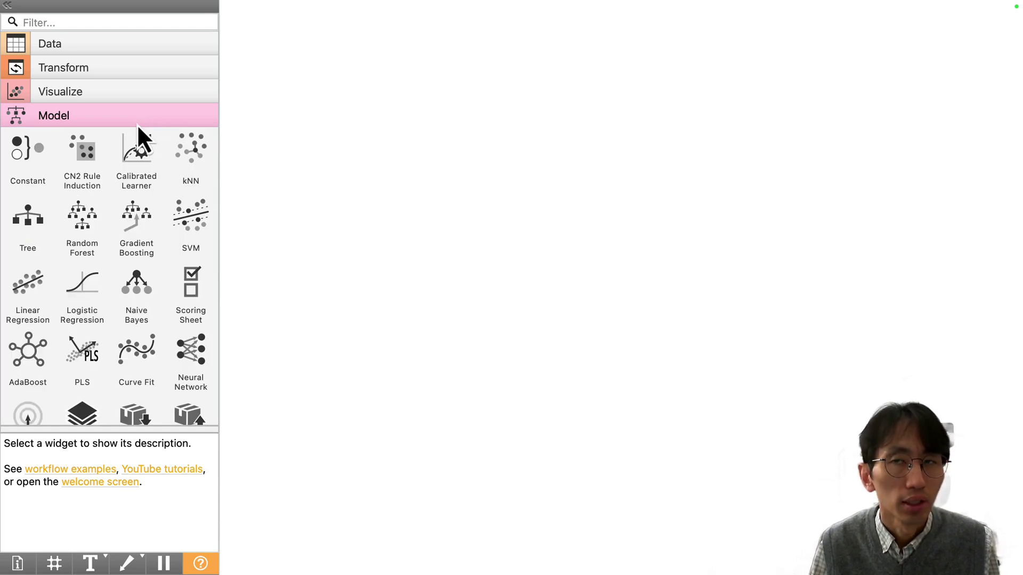
pyautogui.moveTo(139, 133)
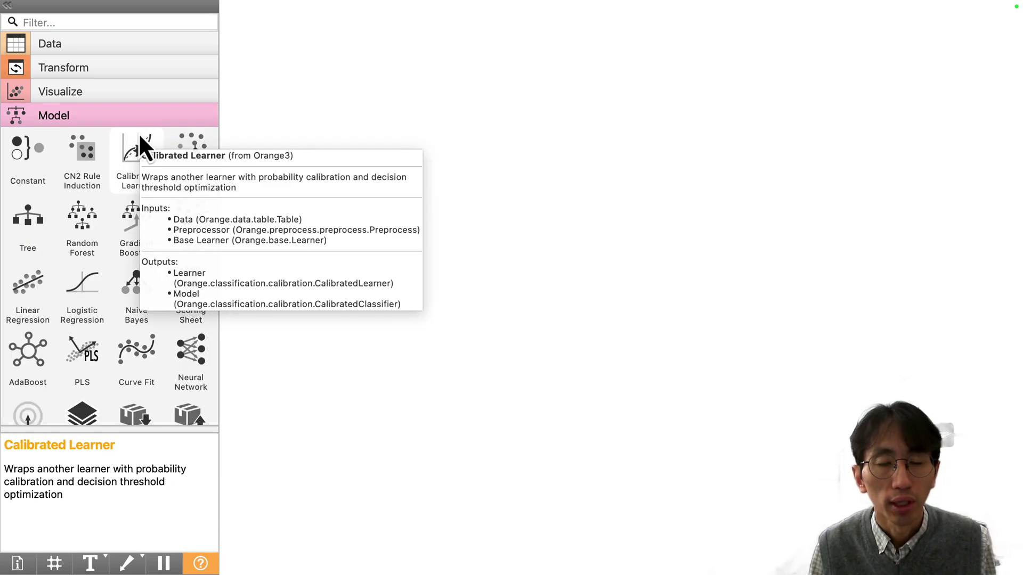
pyautogui.moveTo(128, 250)
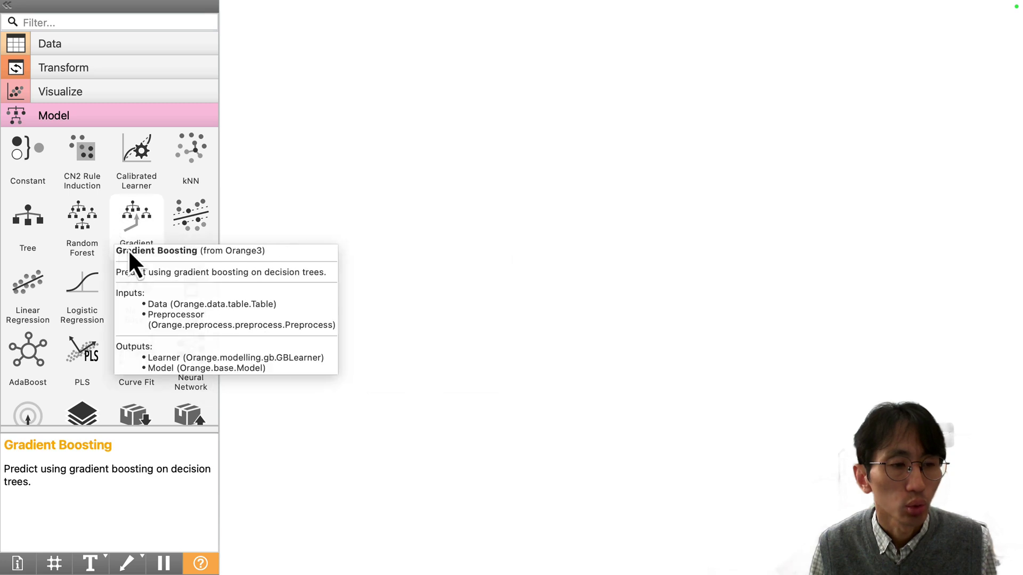
pyautogui.click(102, 130)
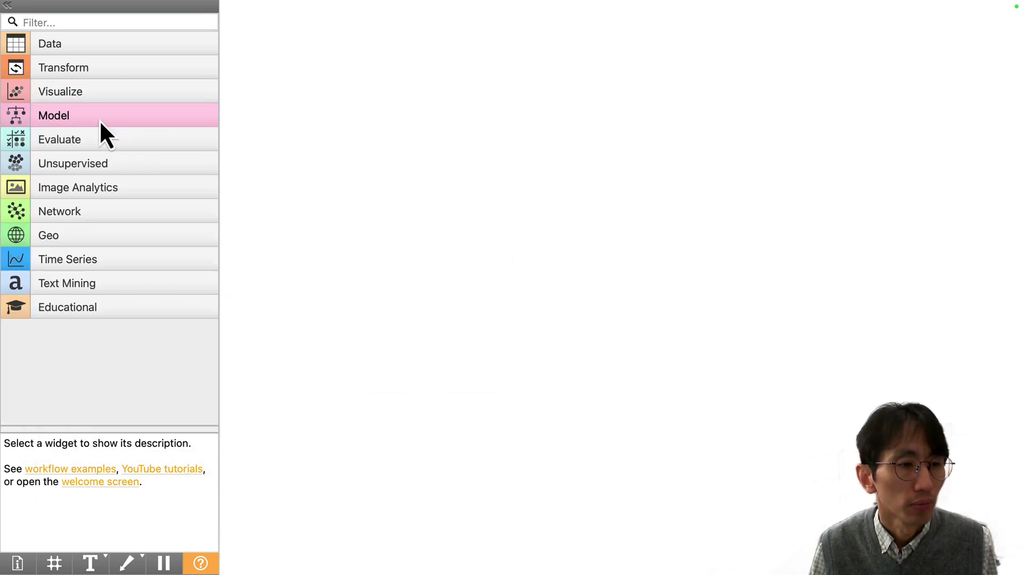
# Step: Examine the widgets offered in the Evaluate, Unsupervised, Image Analytics, Geo and Text Mining categories
pyautogui.click(113, 148)
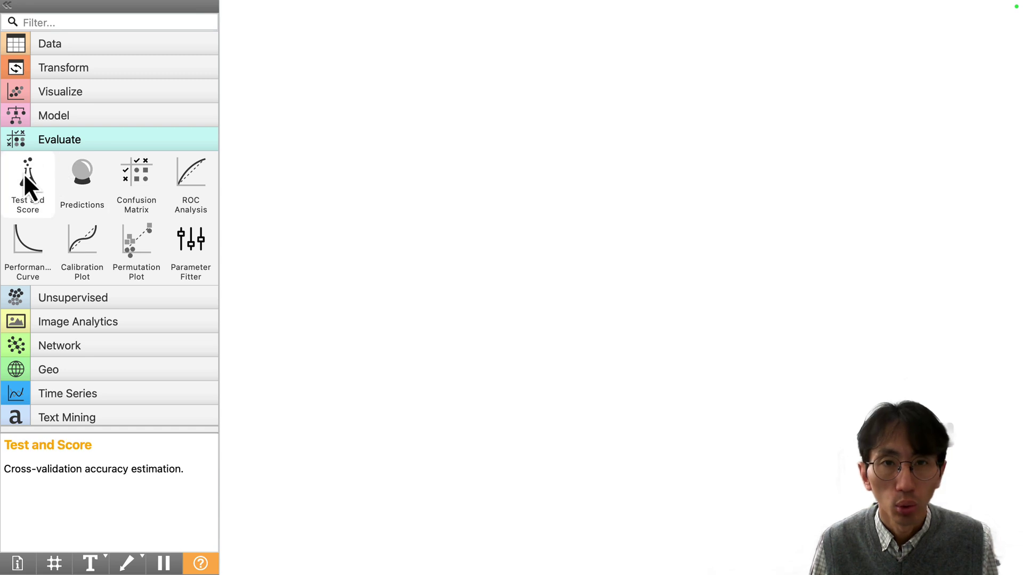
pyautogui.click(114, 141)
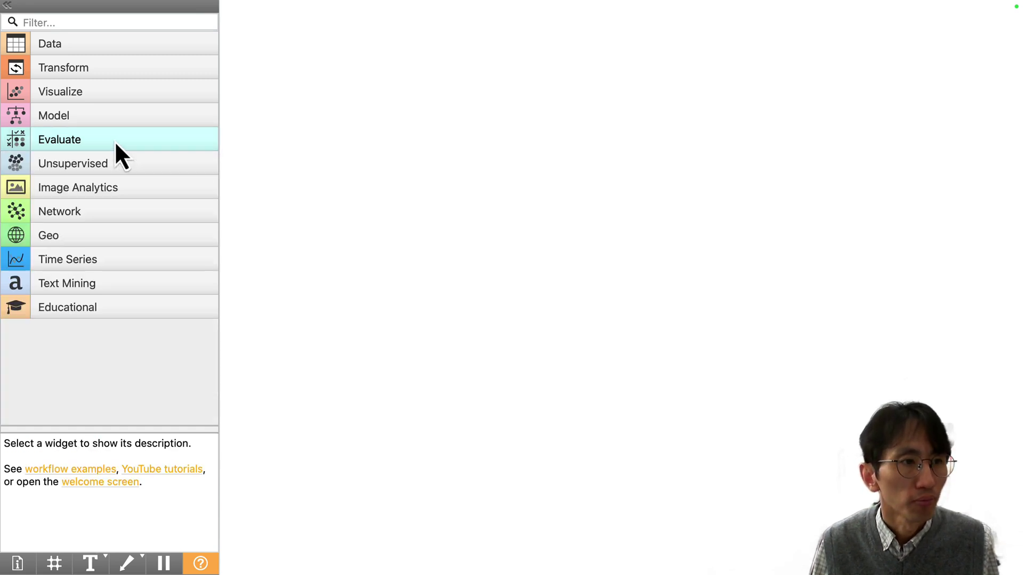
pyautogui.click(99, 172)
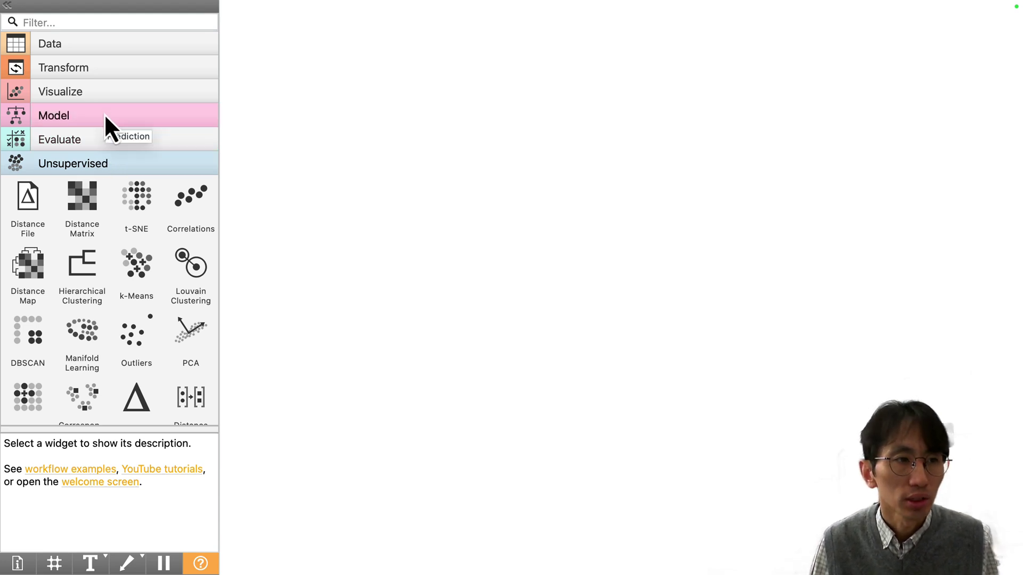
pyautogui.click(92, 170)
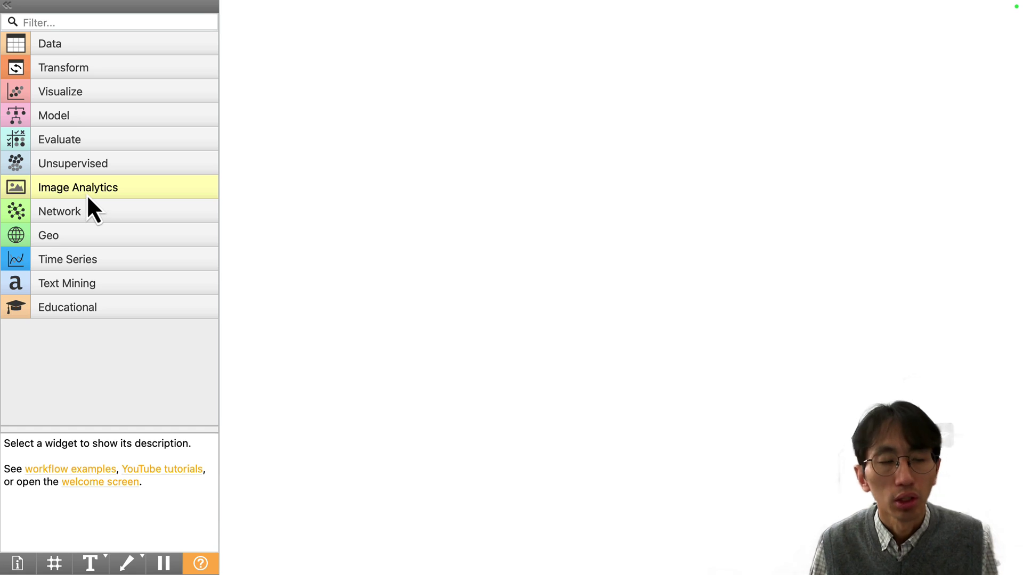
pyautogui.click(88, 195)
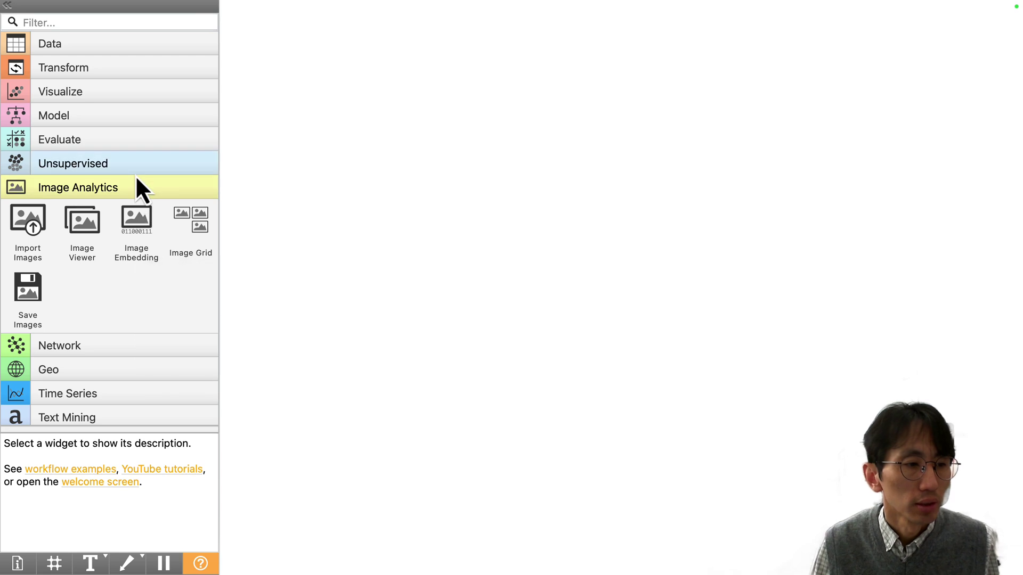
pyautogui.click(126, 187)
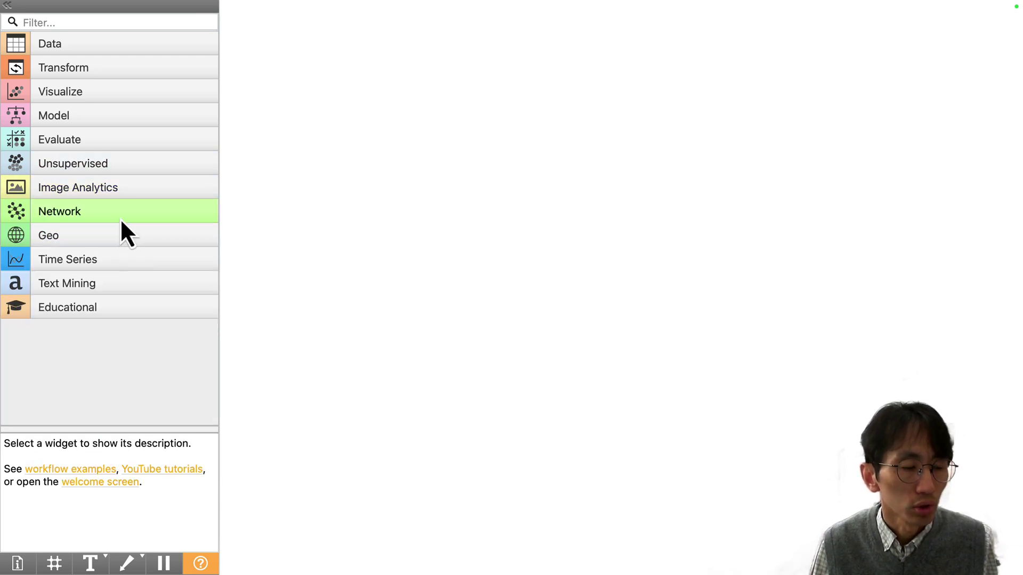
pyautogui.click(120, 236)
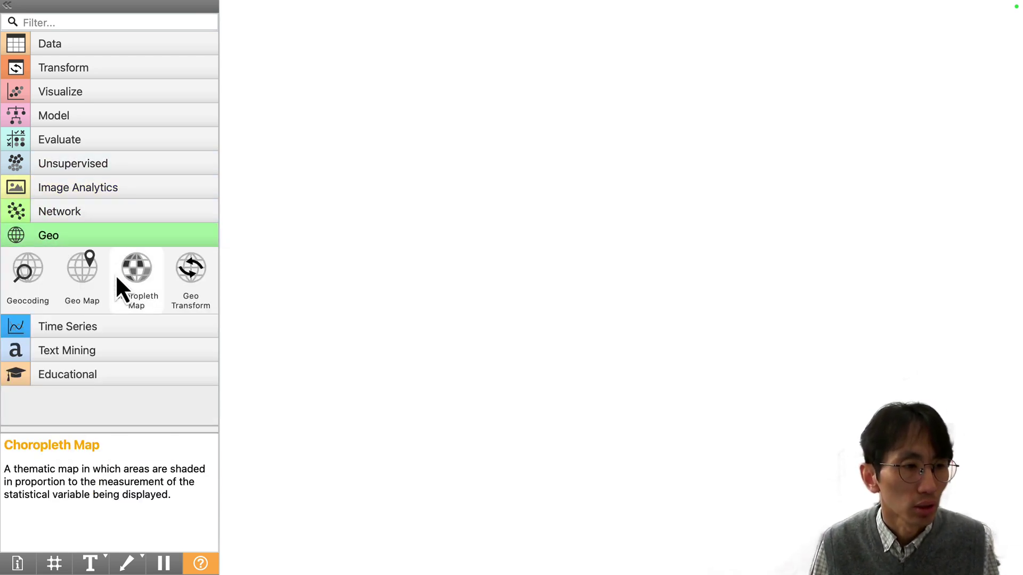
pyautogui.click(116, 244)
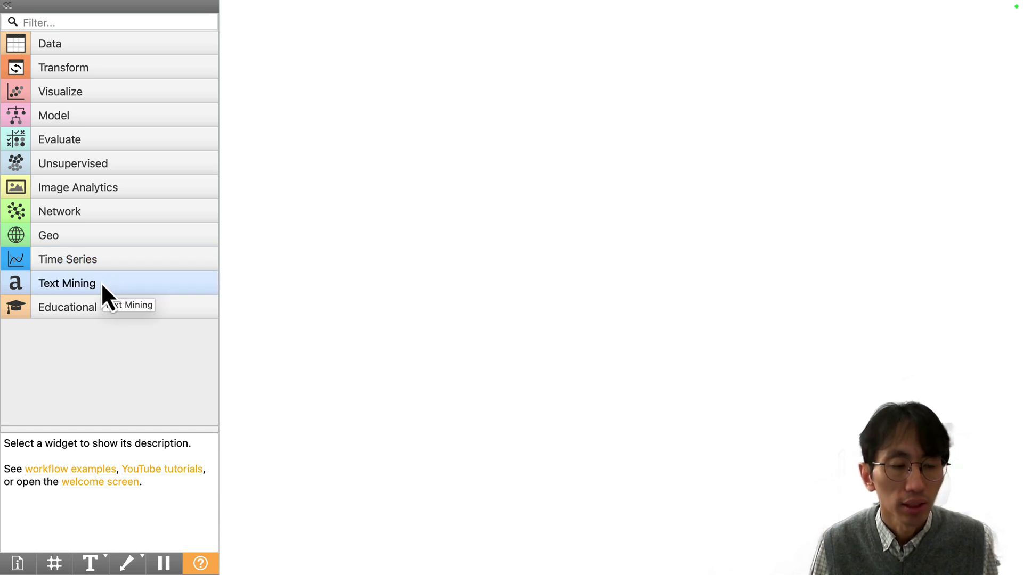
pyautogui.click(102, 285)
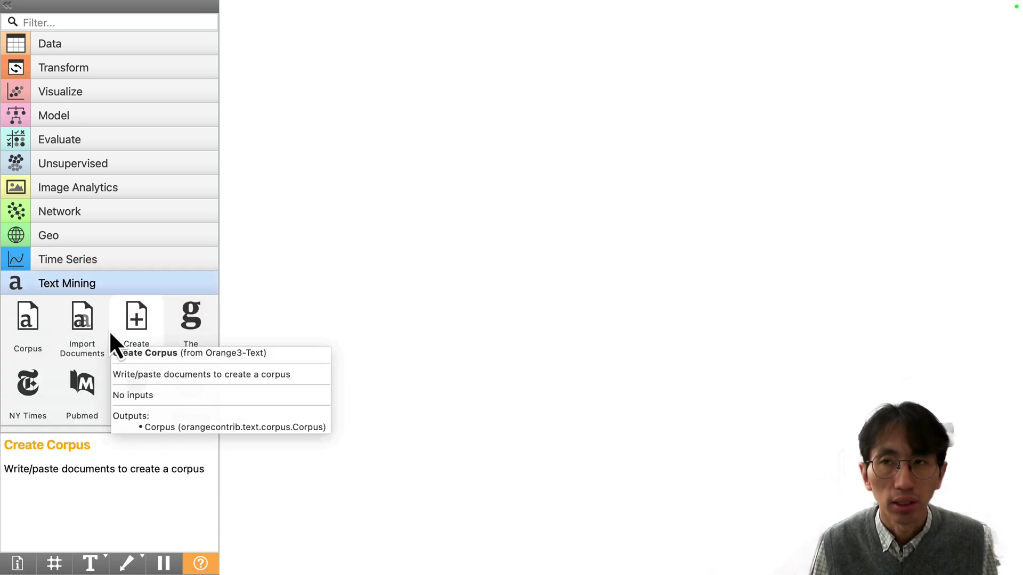
pyautogui.scroll(-3, 109, 330)
pyautogui.scroll(-5, 109, 330)
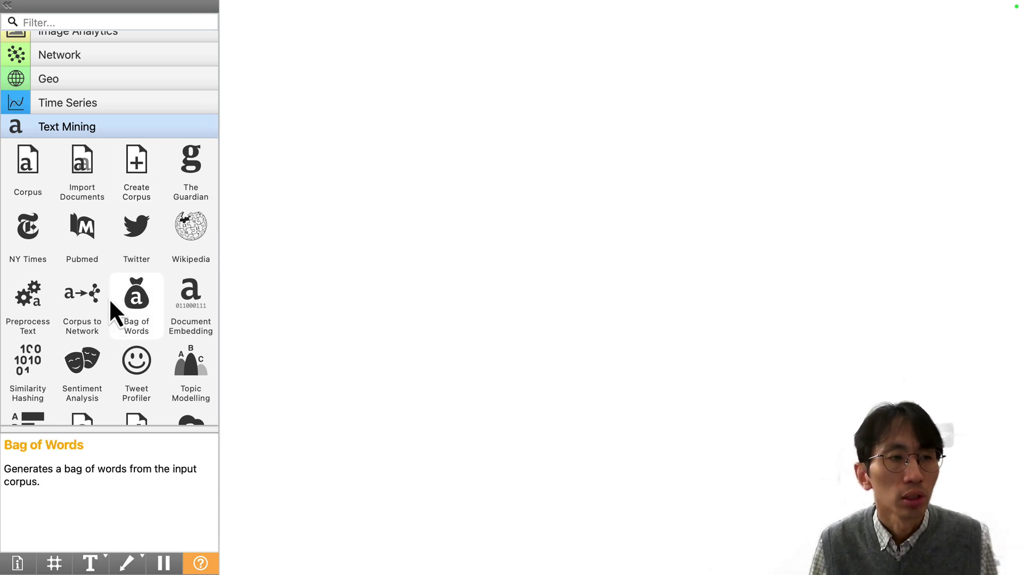
pyautogui.click(120, 128)
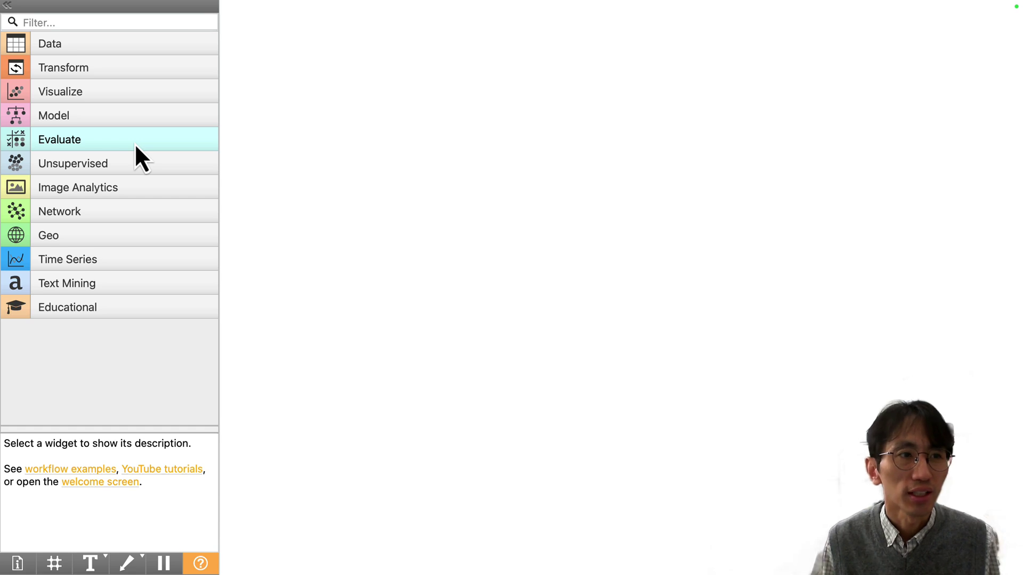
# Step: Add a File widget from the Data category to the empty workflow canvas
pyautogui.click(113, 53)
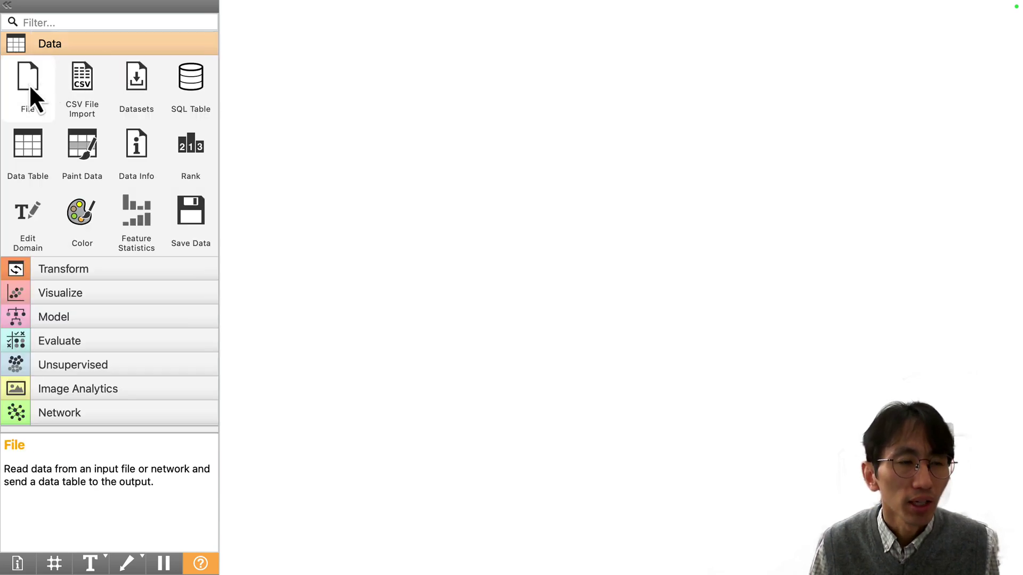
pyautogui.moveTo(30, 87); pyautogui.dragTo(378, 130)
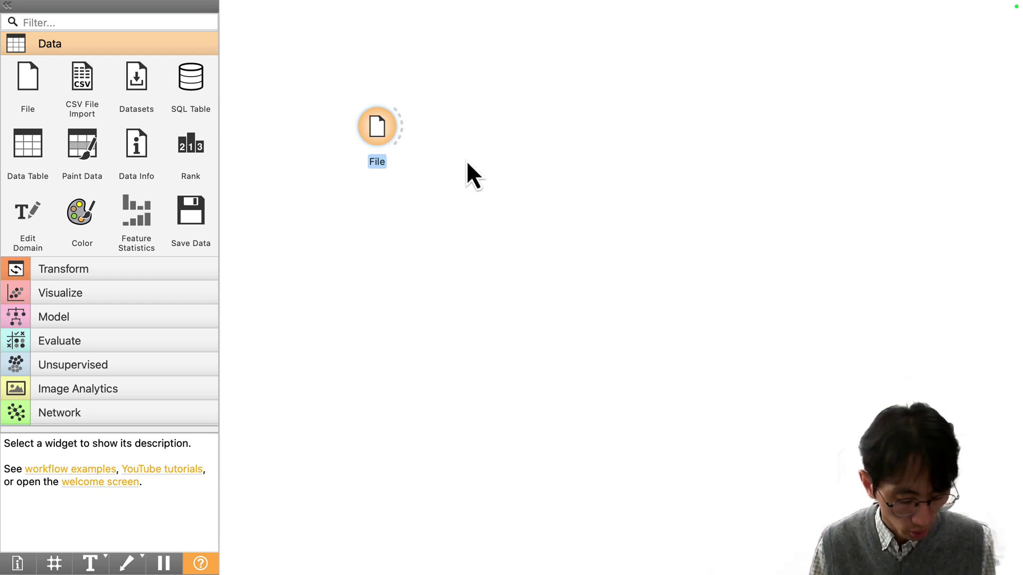
pyautogui.hotkey('ctrl', '+')
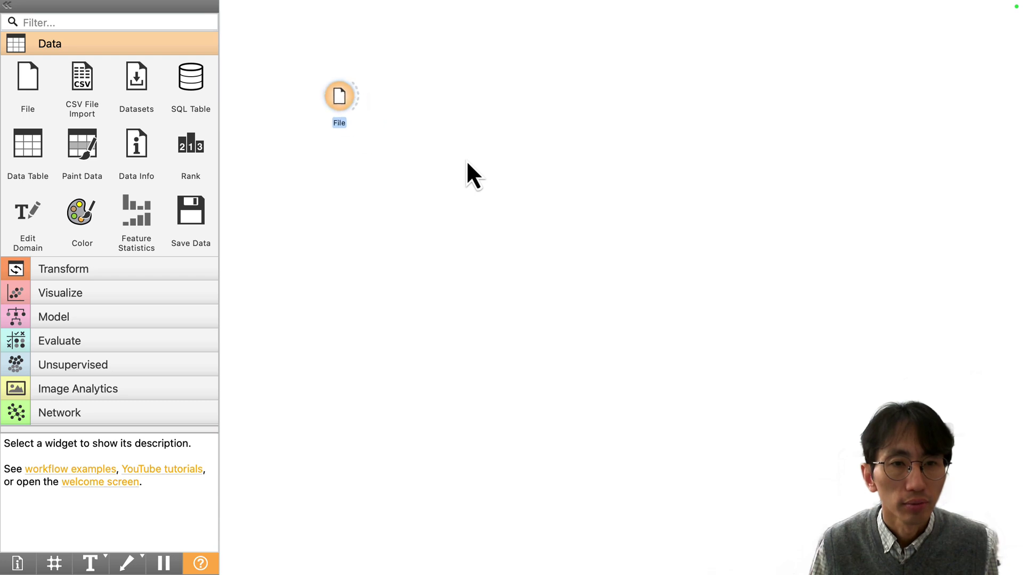
# Step: View the list of widgets that can be linked to the File widget's output, without adding one
pyautogui.click(468, 164)
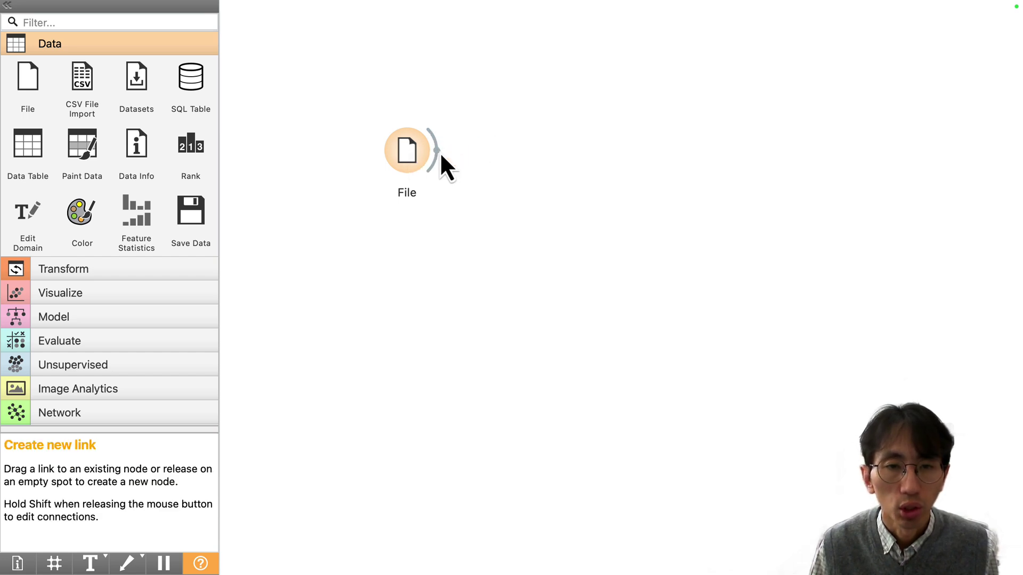
pyautogui.moveTo(439, 152); pyautogui.dragTo(449, 131)
pyautogui.press('Escape')
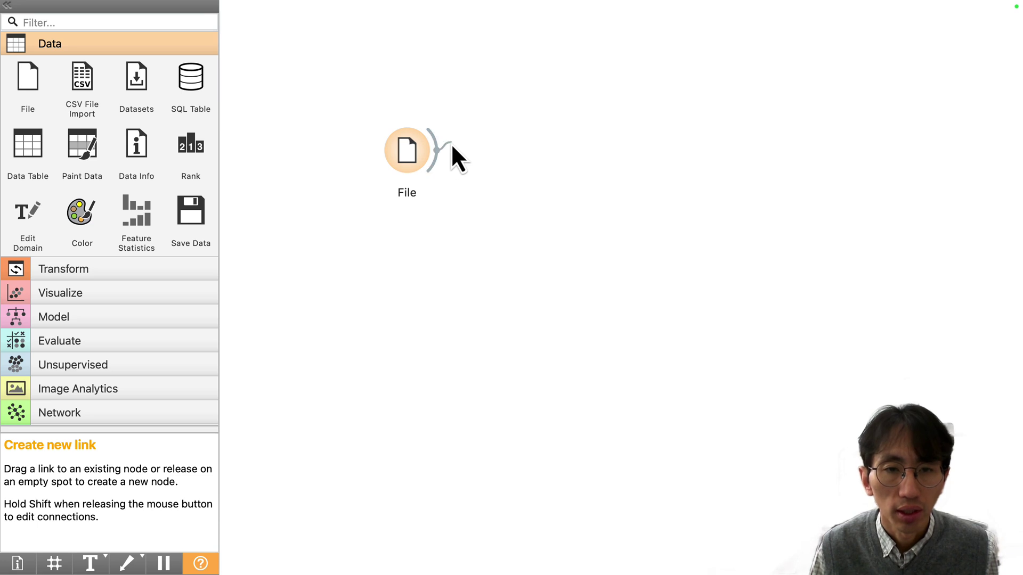
pyautogui.moveTo(466, 114); pyautogui.dragTo(519, 107)
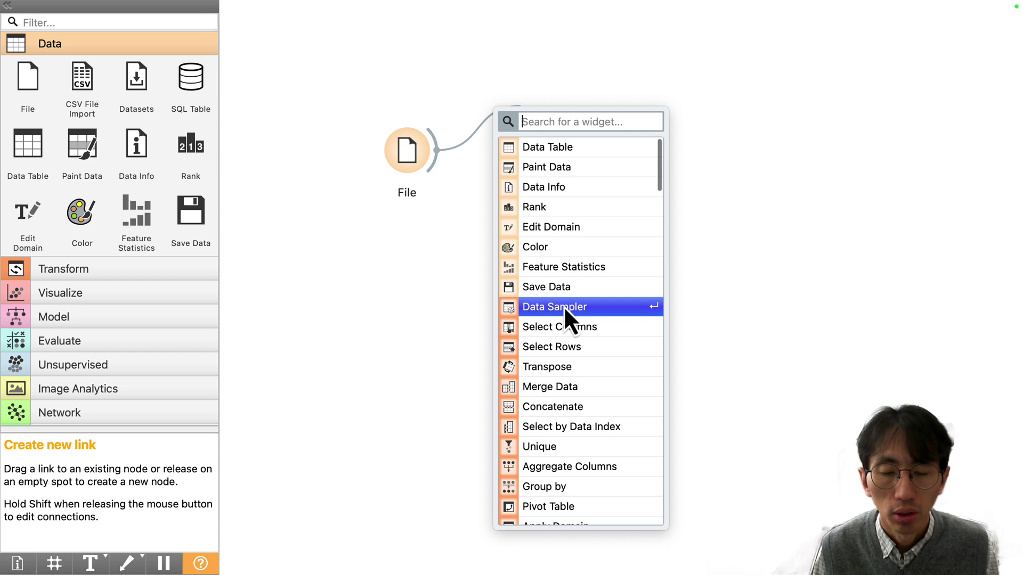
pyautogui.moveTo(564, 306)
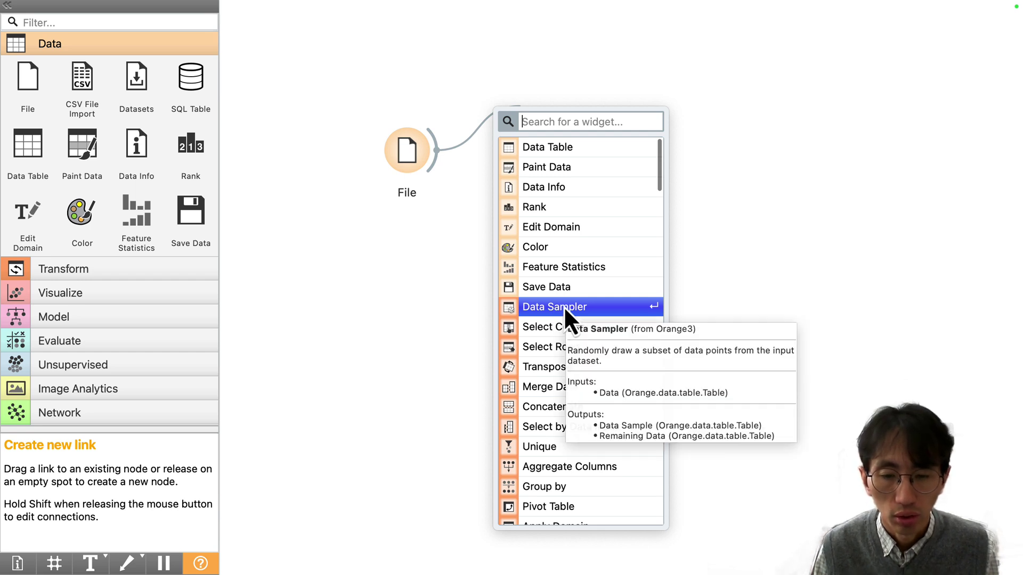
pyautogui.click(433, 278)
pyautogui.click(407, 152)
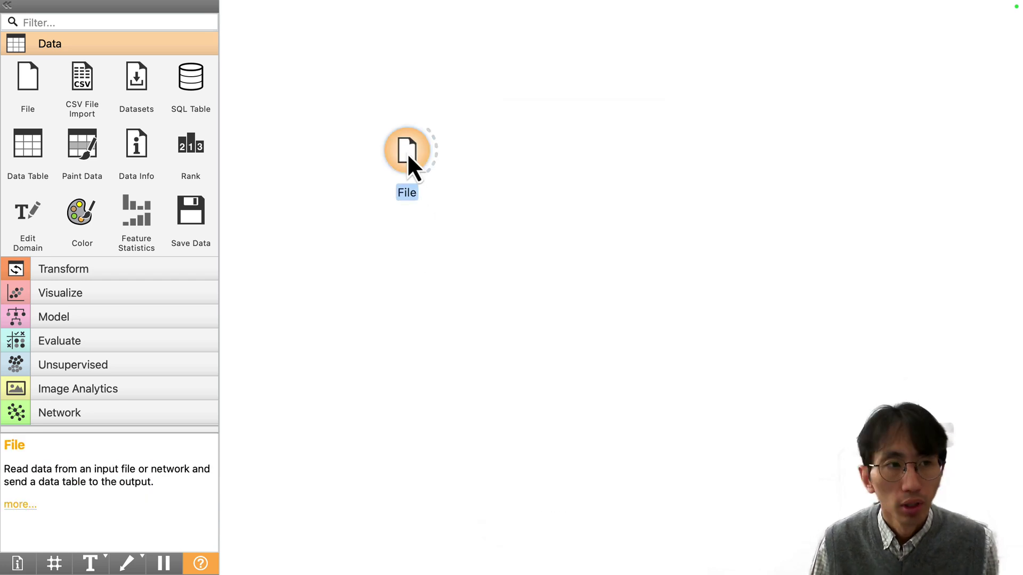
# Step: Move the File widget up and add a Datasets widget from the Data category directly below it
pyautogui.moveTo(403, 159); pyautogui.dragTo(401, 108)
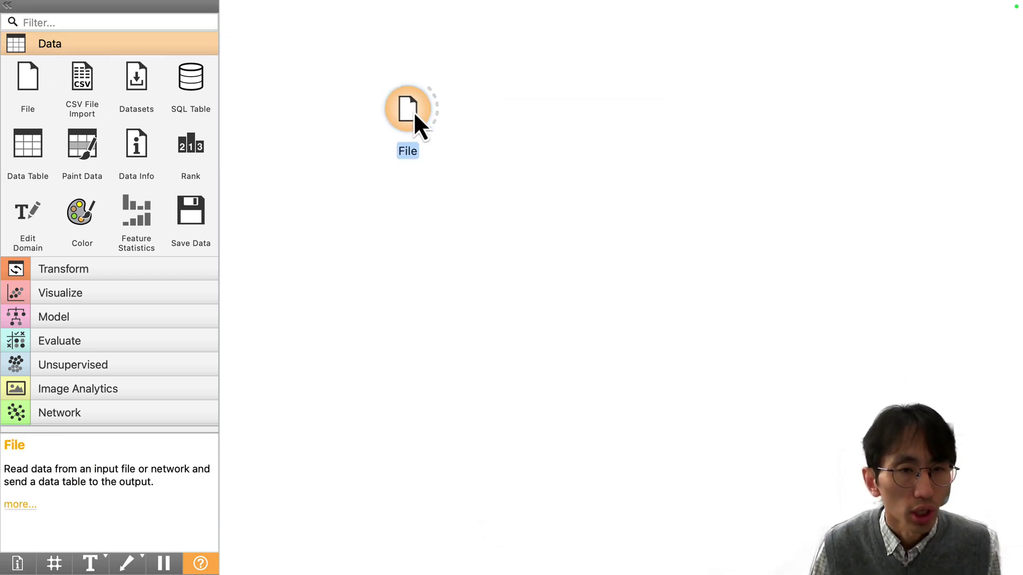
pyautogui.moveTo(125, 87); pyautogui.dragTo(402, 205)
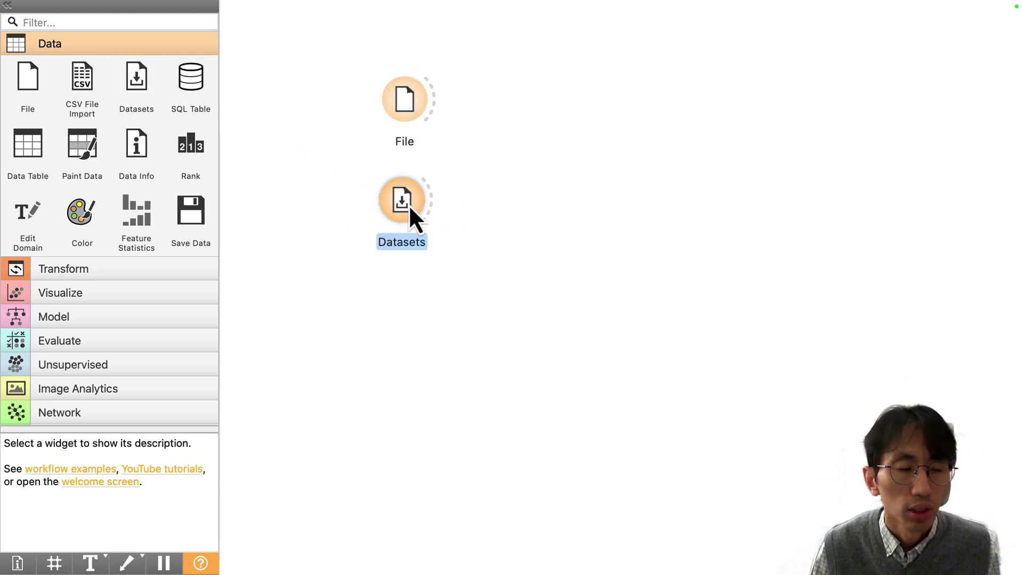
pyautogui.moveTo(410, 205); pyautogui.dragTo(417, 208)
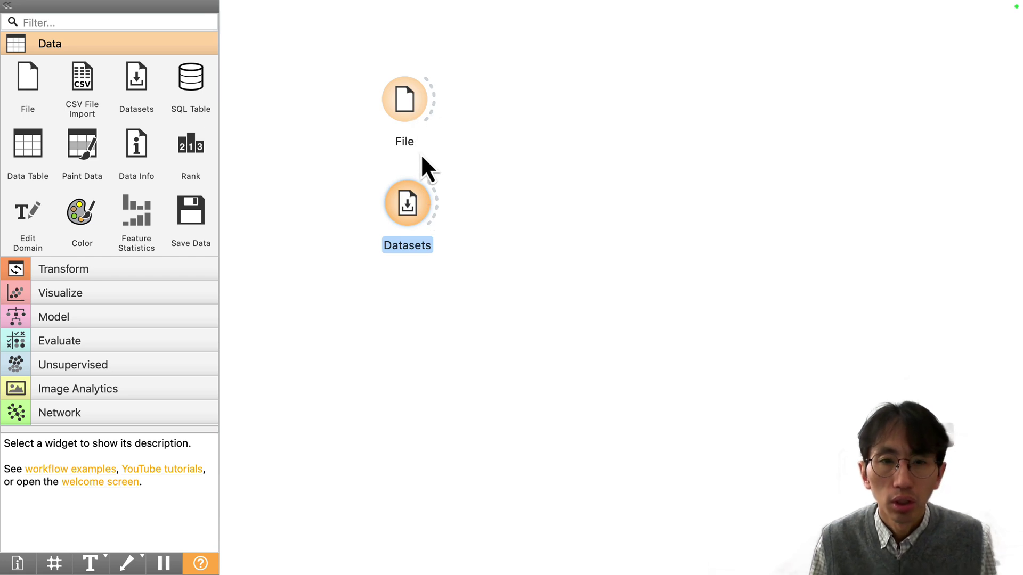
pyautogui.moveTo(411, 201); pyautogui.dragTo(404, 224)
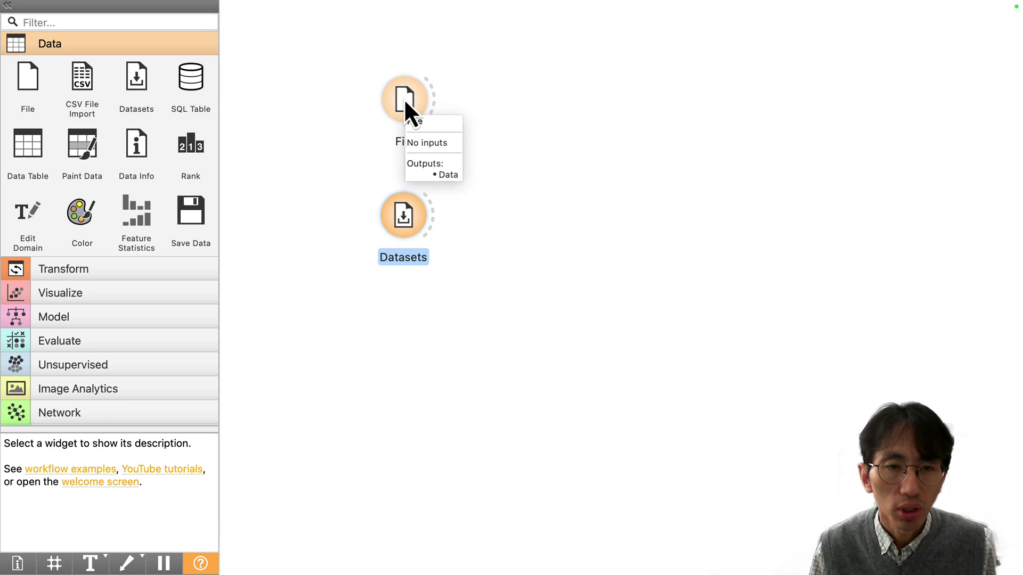
# Step: Open the File widget, dismiss the CSV File Import tip, inspect its source and column settings, and close it
pyautogui.doubleClick(404, 98)
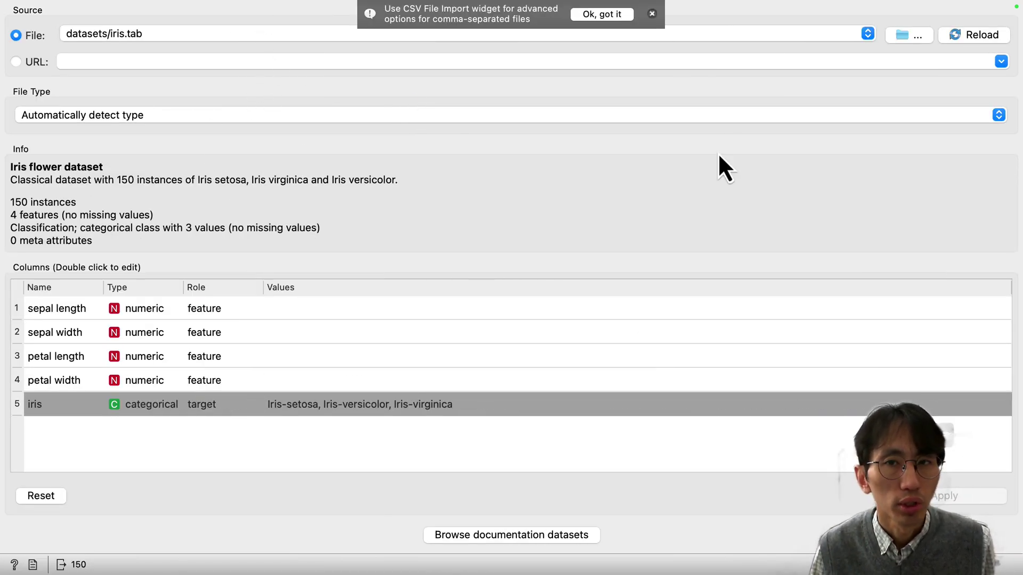
pyautogui.click(617, 16)
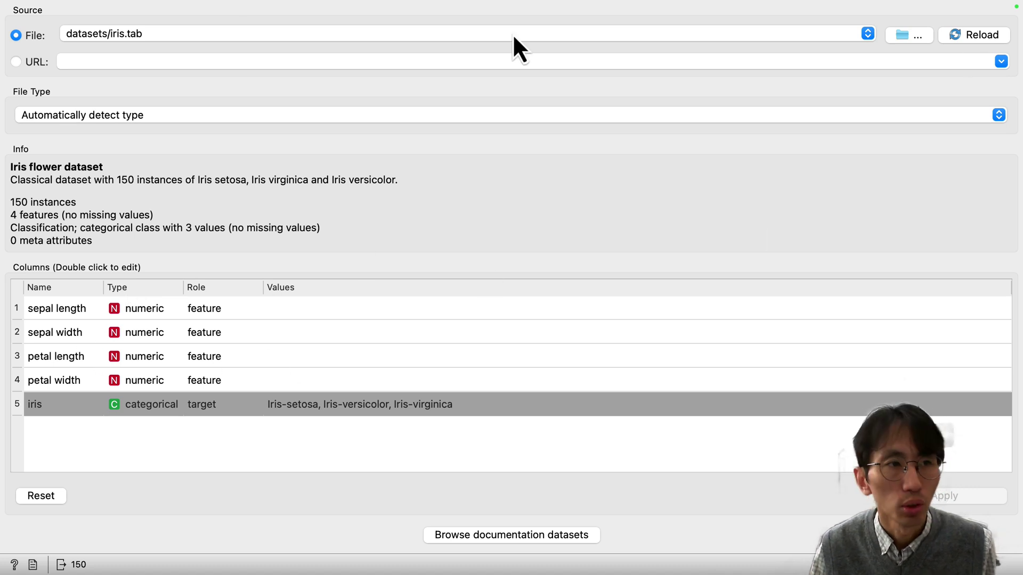
pyautogui.moveTo(35, 4)
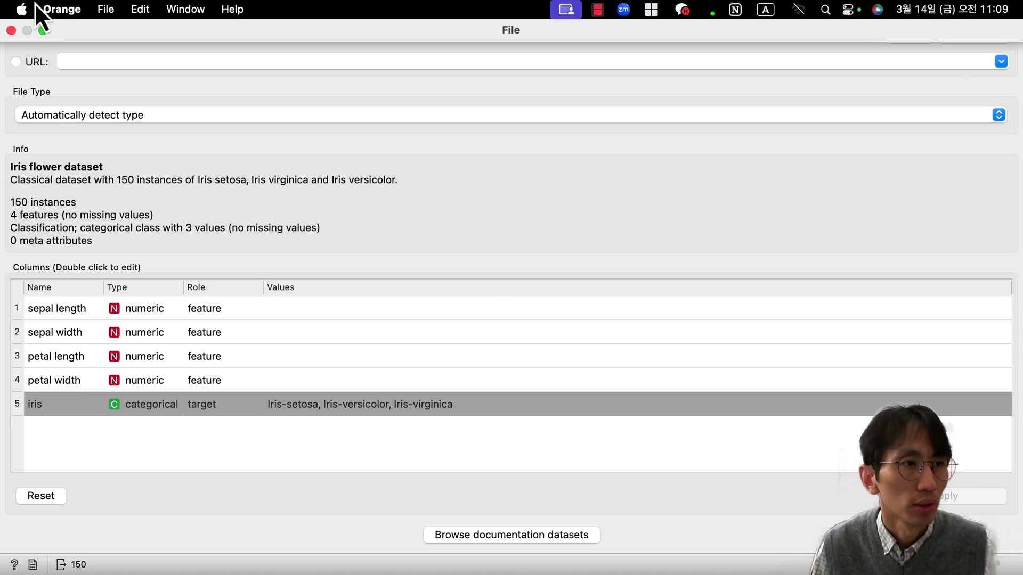
pyautogui.click(11, 32)
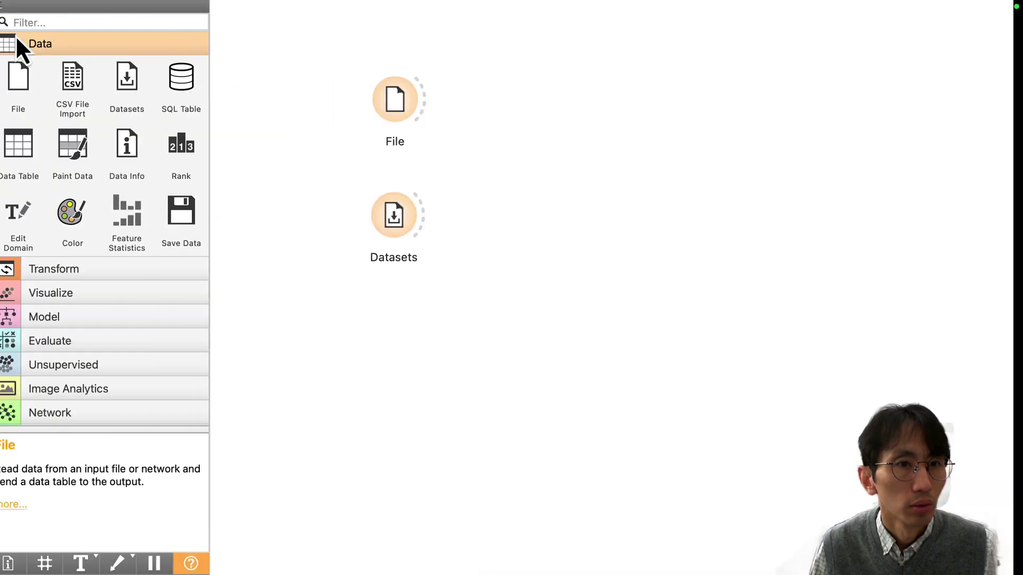
# Step: Load the Iris dataset in the Datasets widget and close its window
pyautogui.doubleClick(407, 217)
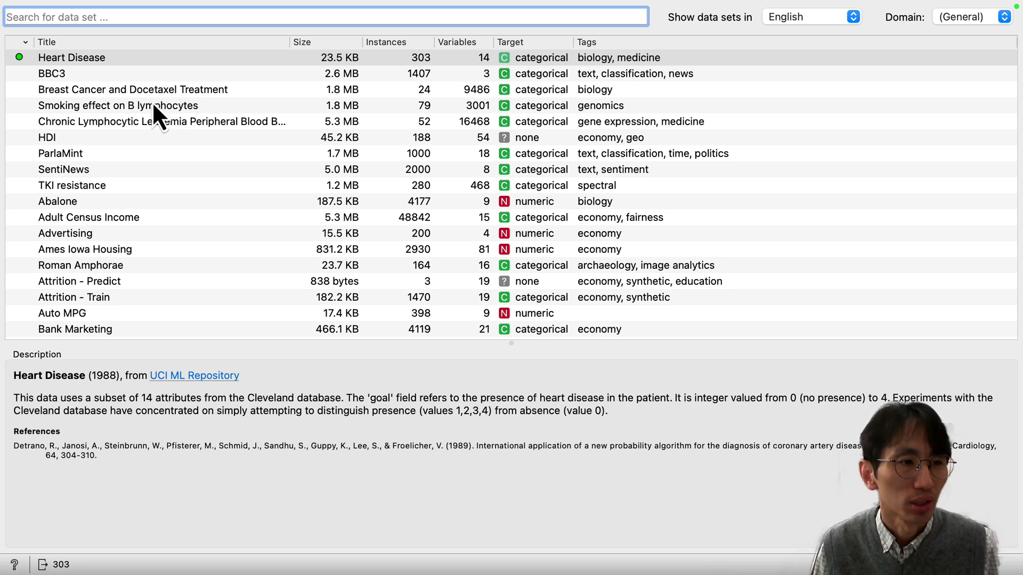
pyautogui.scroll(-5, 123, 130)
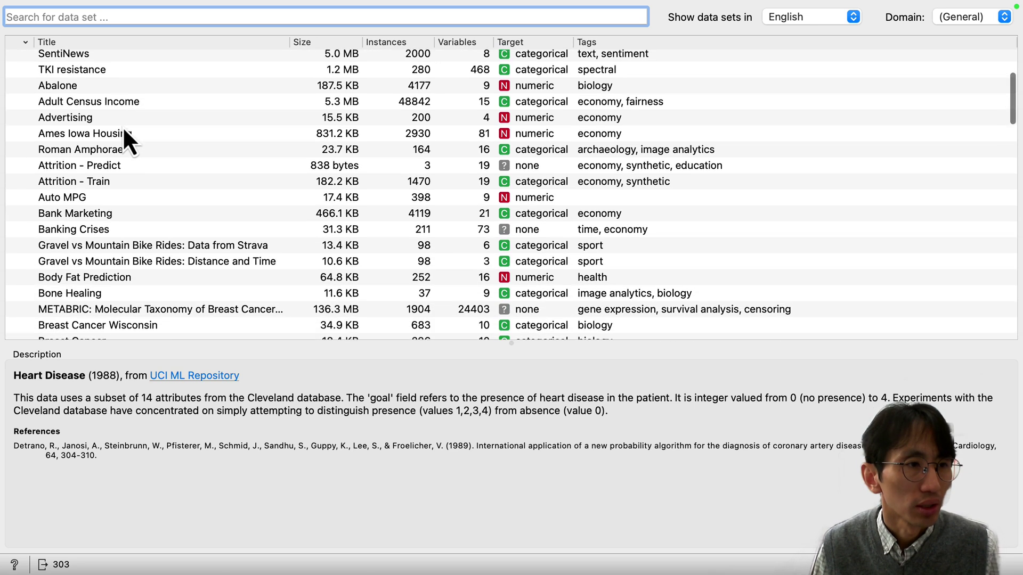
pyautogui.scroll(-10, 123, 130)
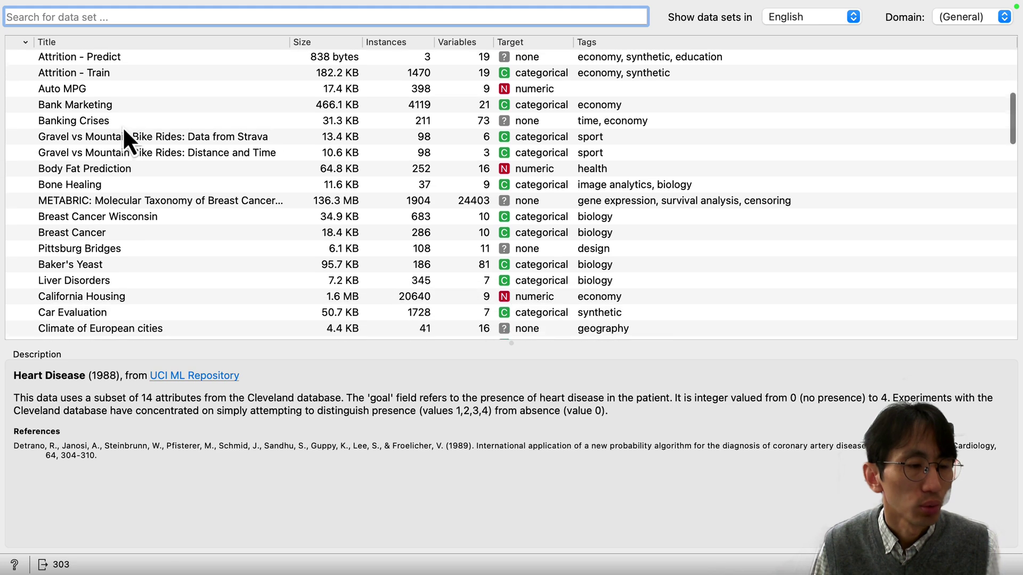
pyautogui.scroll(-10, 123, 131)
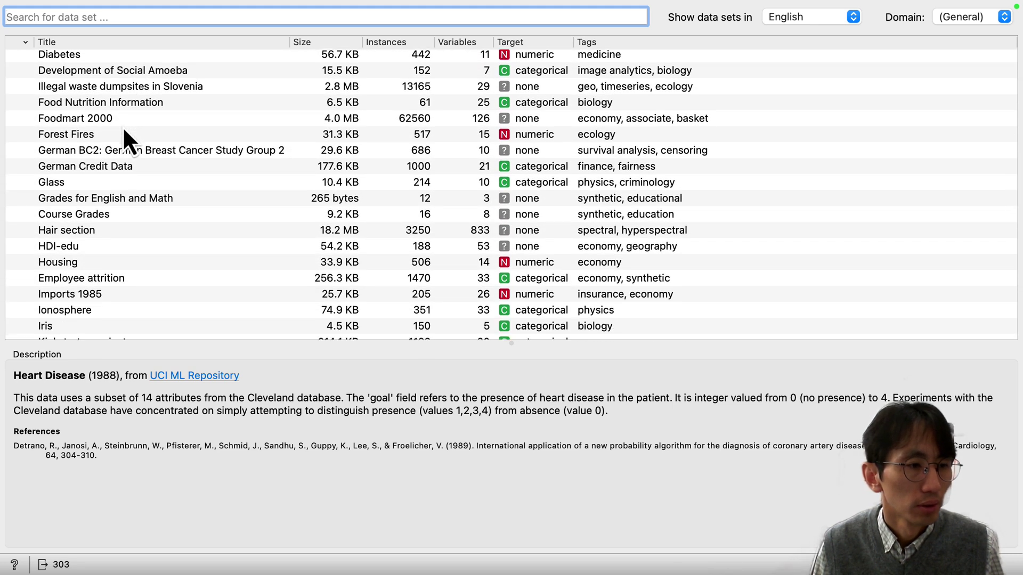
pyautogui.click(104, 266)
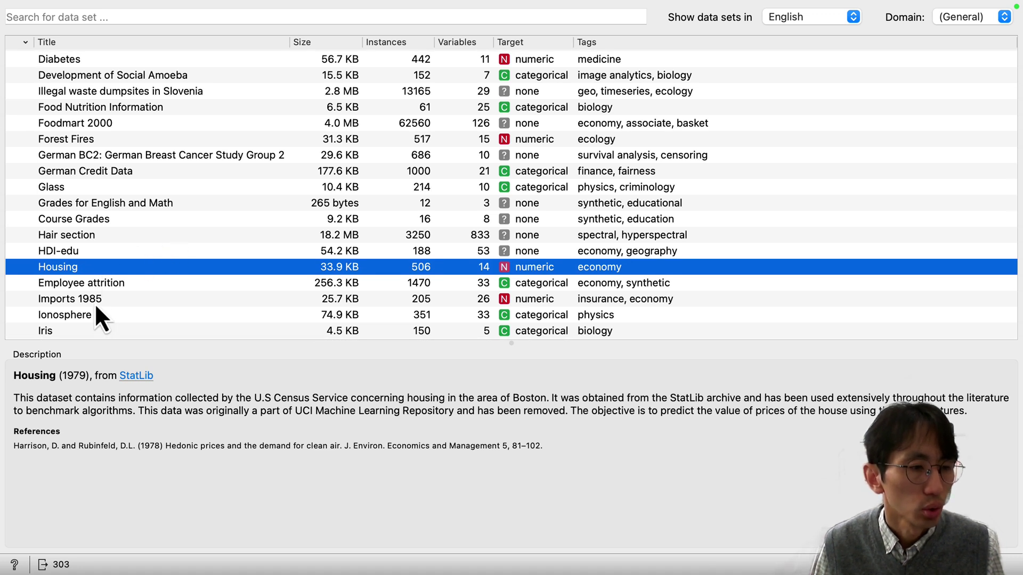
pyautogui.scroll(-2, 94, 302)
pyautogui.click(87, 288)
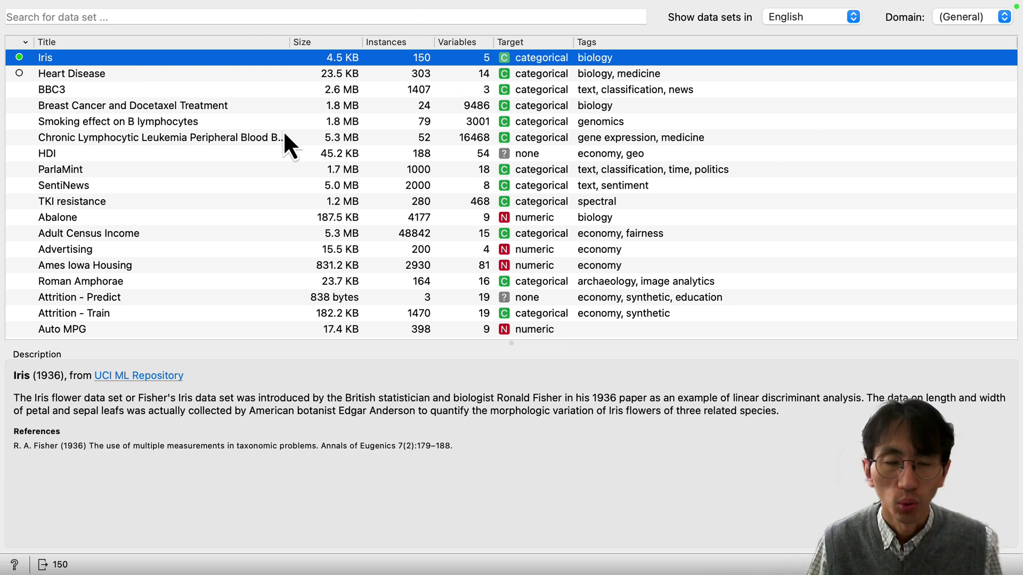
pyautogui.moveTo(82, 2)
pyautogui.click(10, 30)
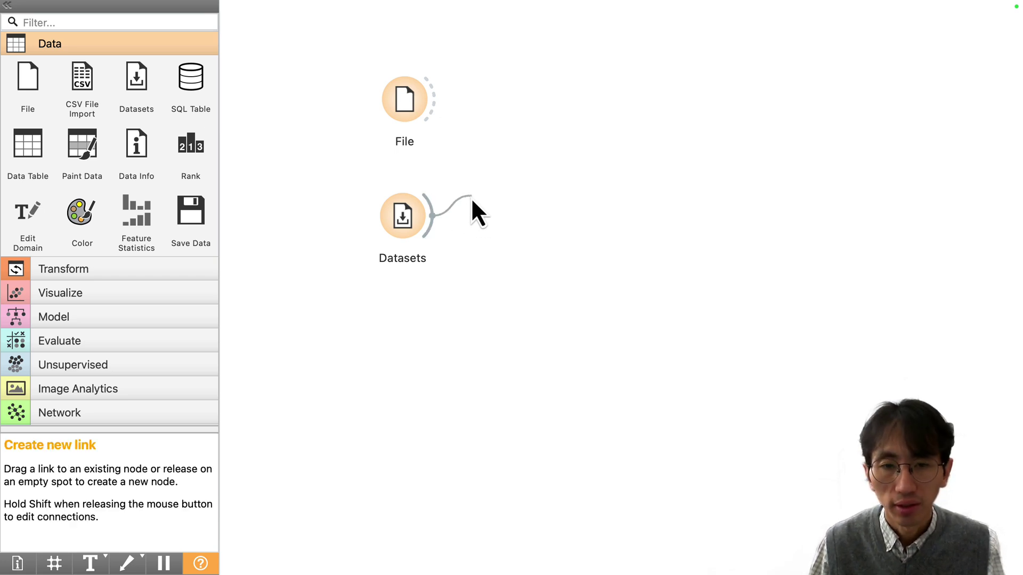
# Step: Connect a new Data Table widget to the Datasets output and align the two widgets side by side
pyautogui.click(433, 217)
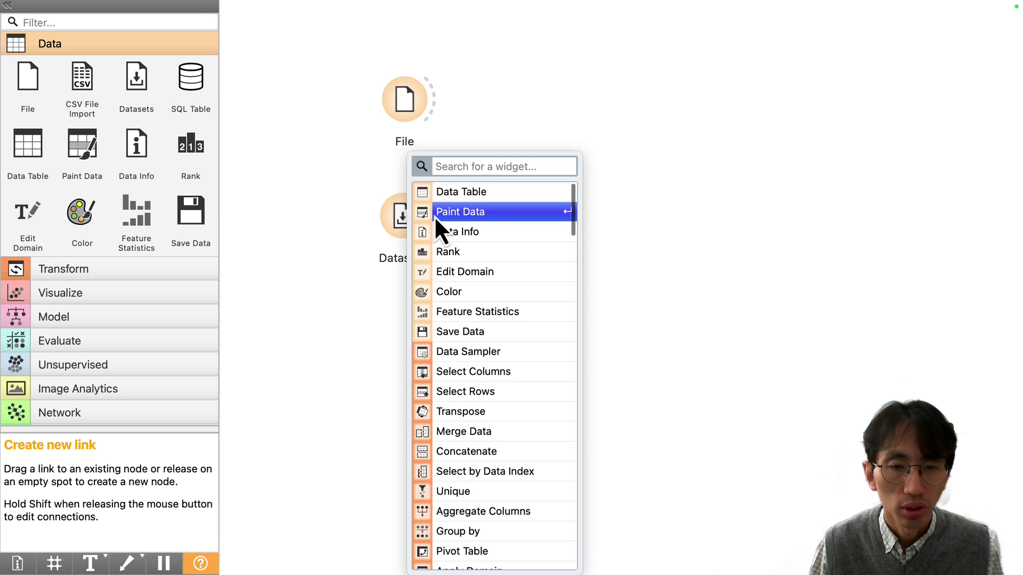
pyautogui.press('Escape')
pyautogui.moveTo(433, 214); pyautogui.dragTo(510, 174)
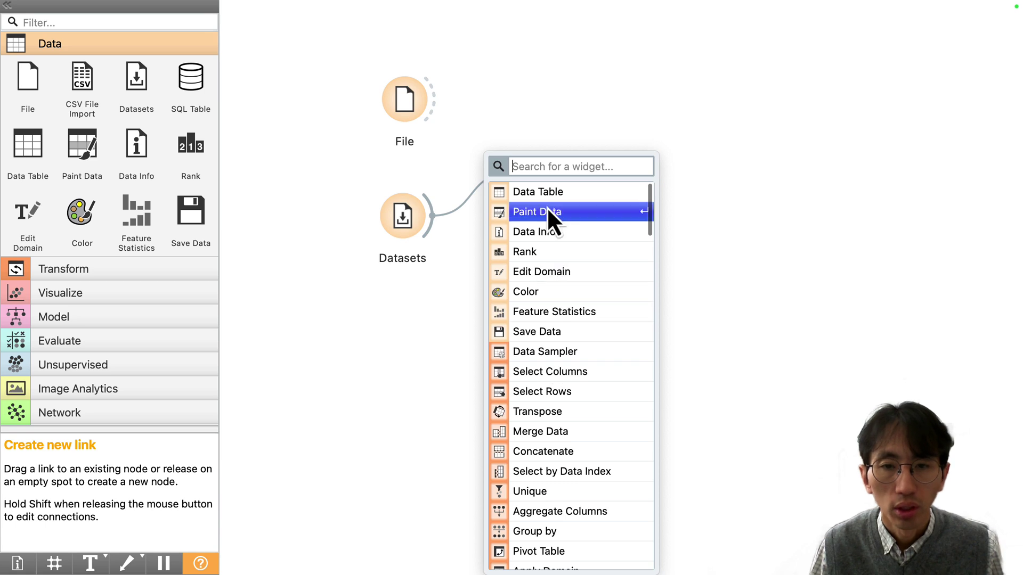
pyautogui.scroll(-2, 582, 195)
pyautogui.scroll(2, 581, 195)
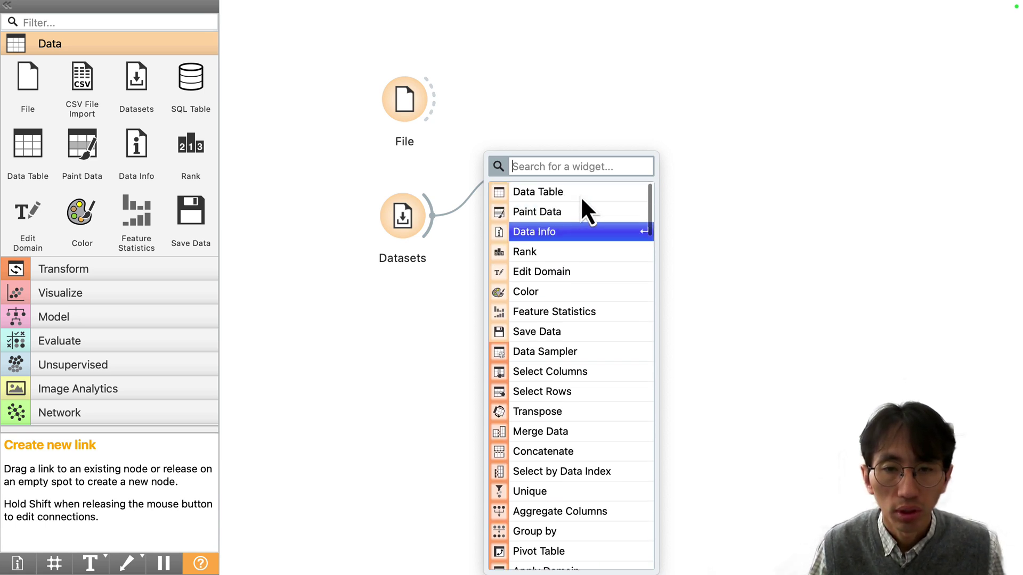
pyautogui.click(567, 193)
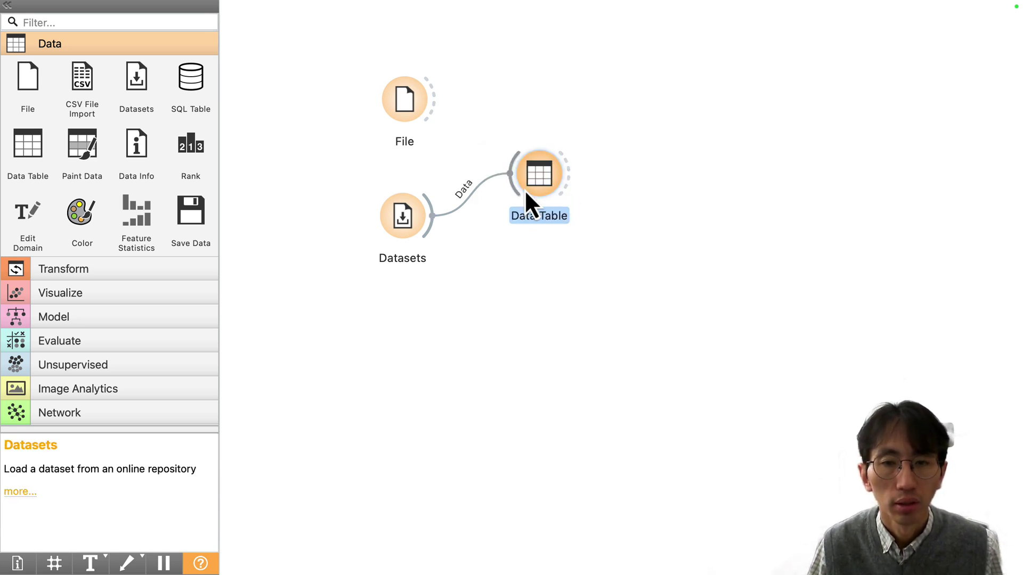
pyautogui.moveTo(534, 179); pyautogui.dragTo(552, 212)
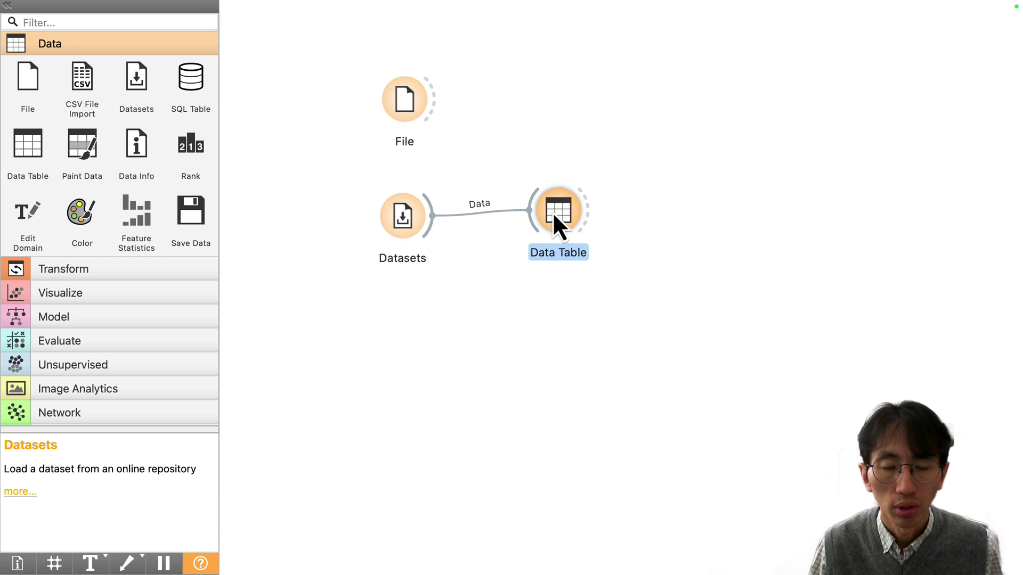
pyautogui.moveTo(406, 219); pyautogui.dragTo(407, 215)
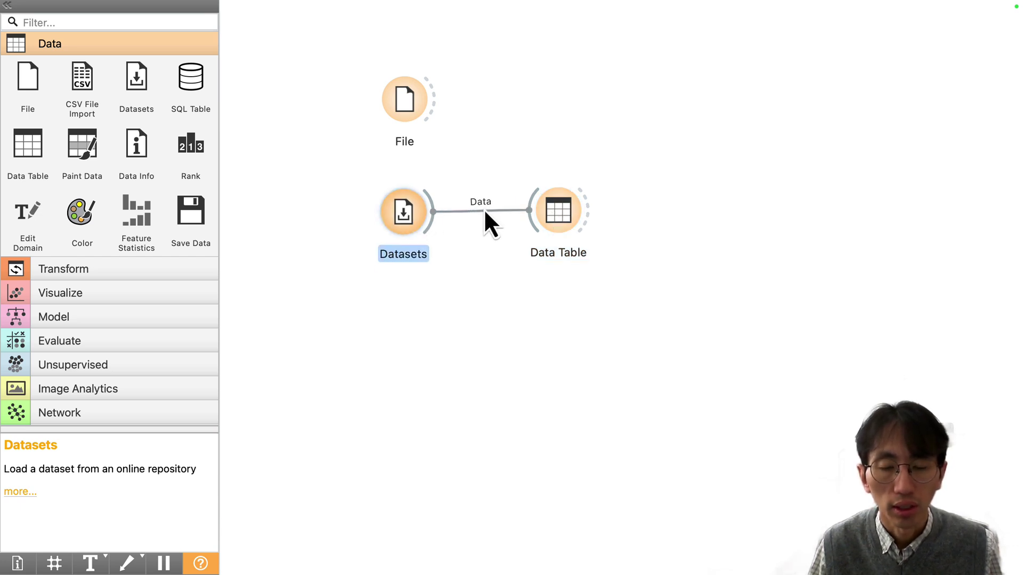
# Step: Open the Data Table widget and examine the Iris rows with their class, sepal and petal columns
pyautogui.click(557, 216)
pyautogui.doubleClick(556, 213)
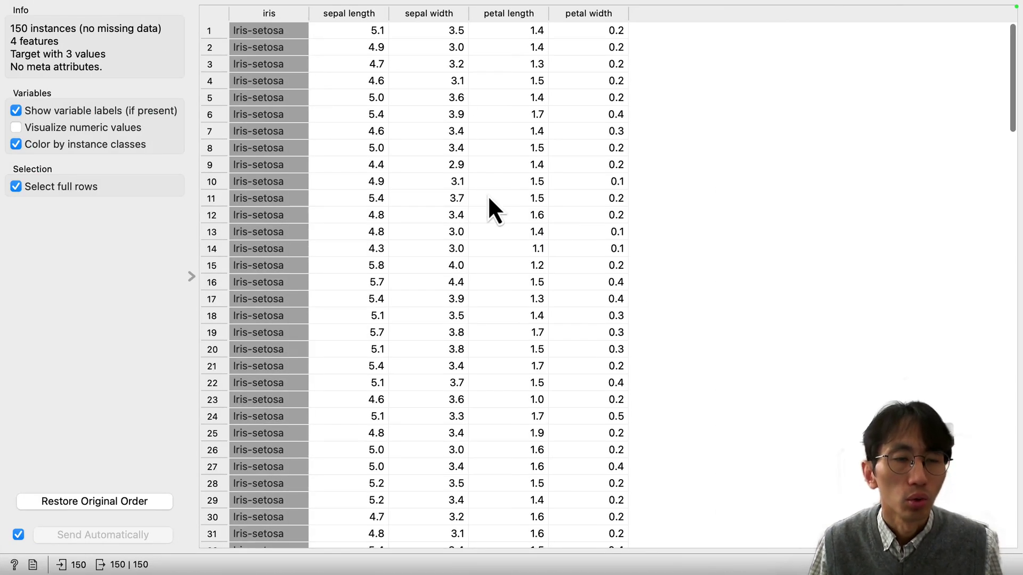
pyautogui.scroll(-2, 488, 195)
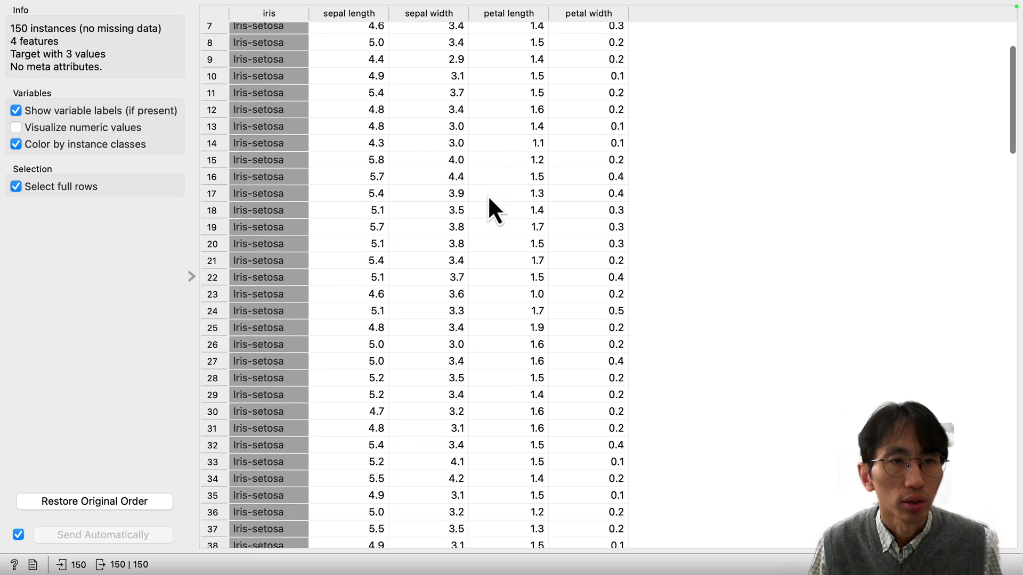
pyautogui.scroll(2, 488, 195)
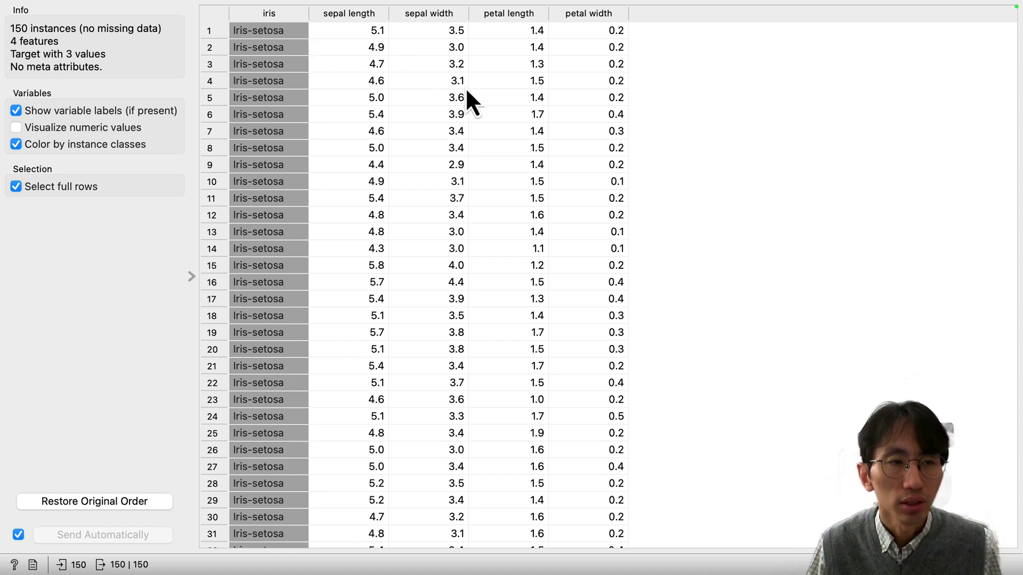
pyautogui.scroll(-1, 432, 102)
pyautogui.scroll(1, 432, 102)
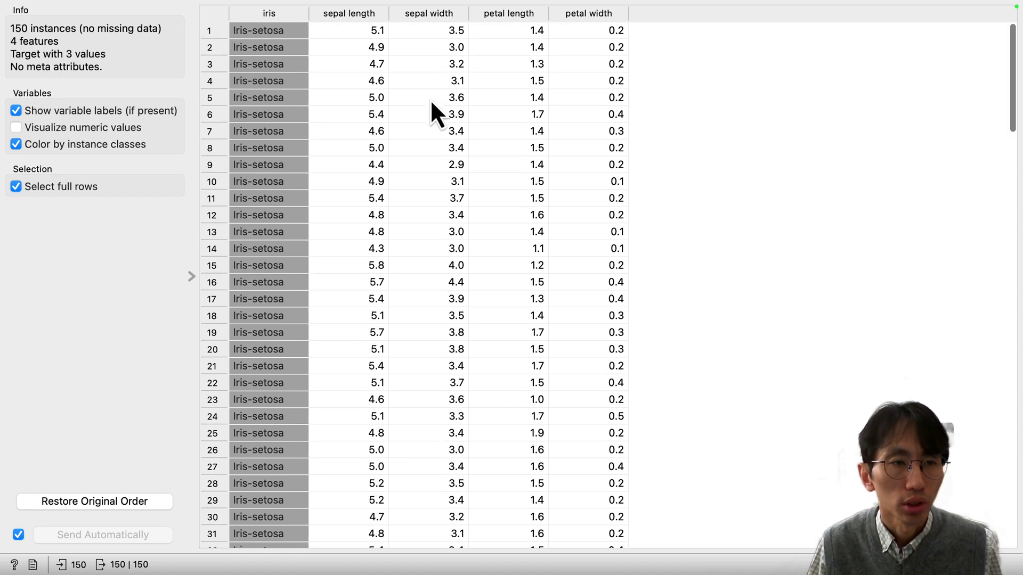
pyautogui.scroll(-20, 525, 181)
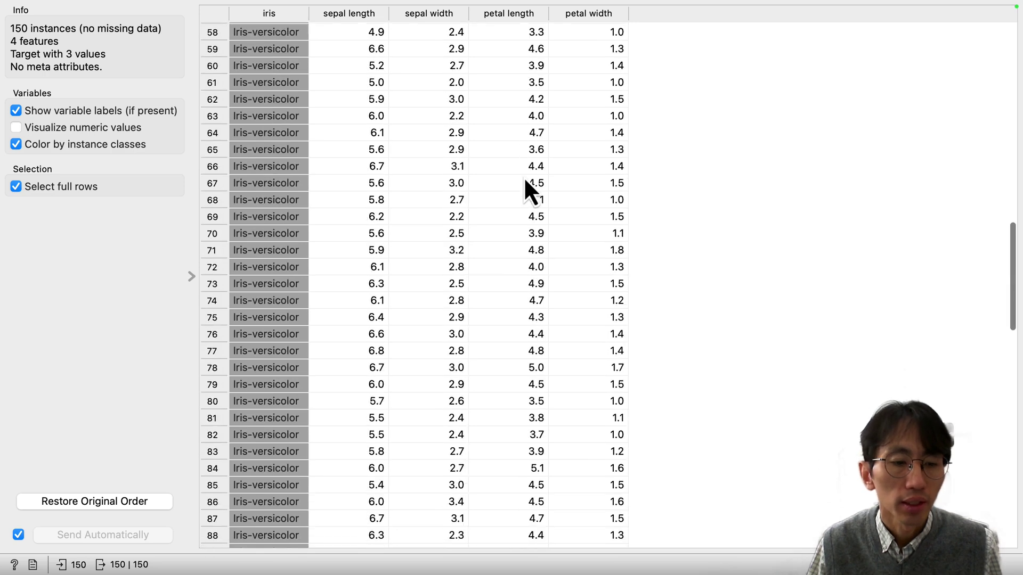
pyautogui.scroll(20, 525, 181)
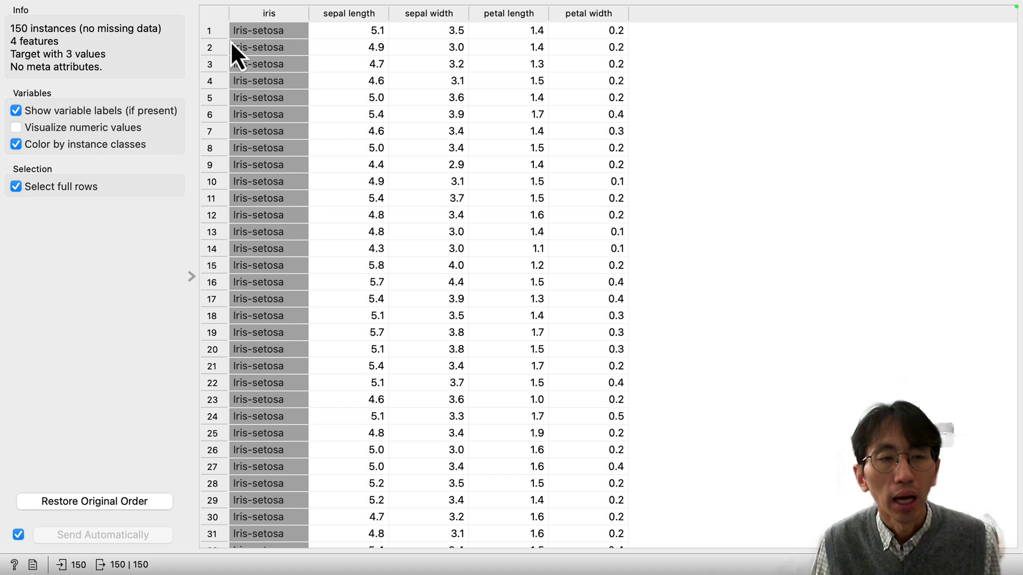
# Step: Select the first Iris-setosa row in the data table
pyautogui.scroll(-2, 275, 45)
pyautogui.scroll(2, 275, 45)
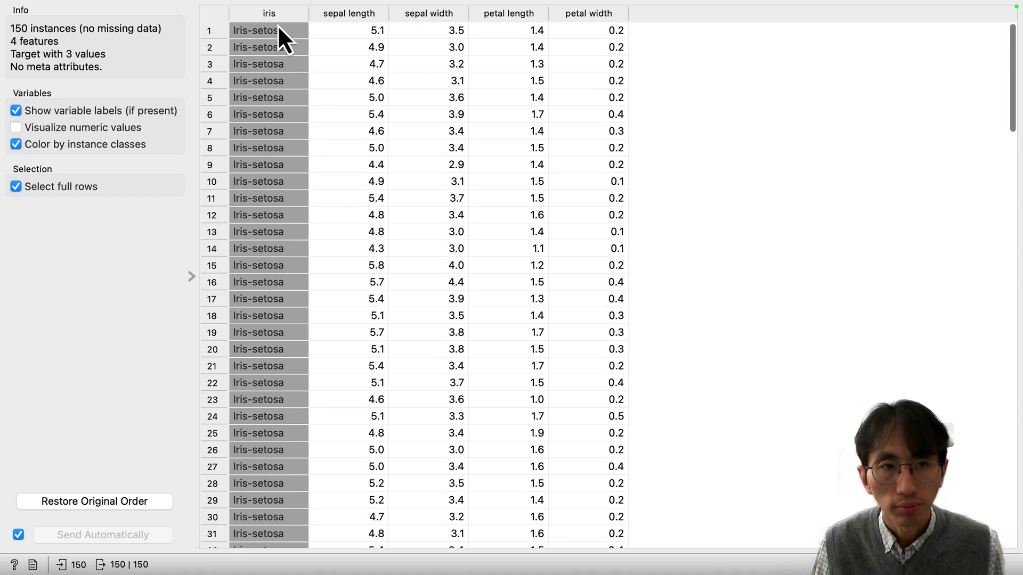
pyautogui.click(278, 28)
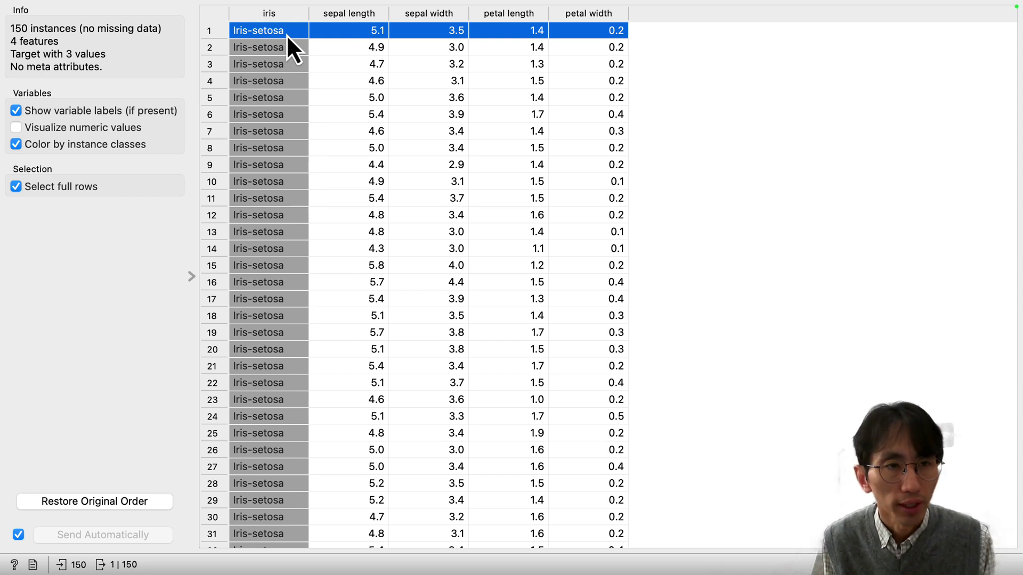
pyautogui.scroll(-1, 286, 34)
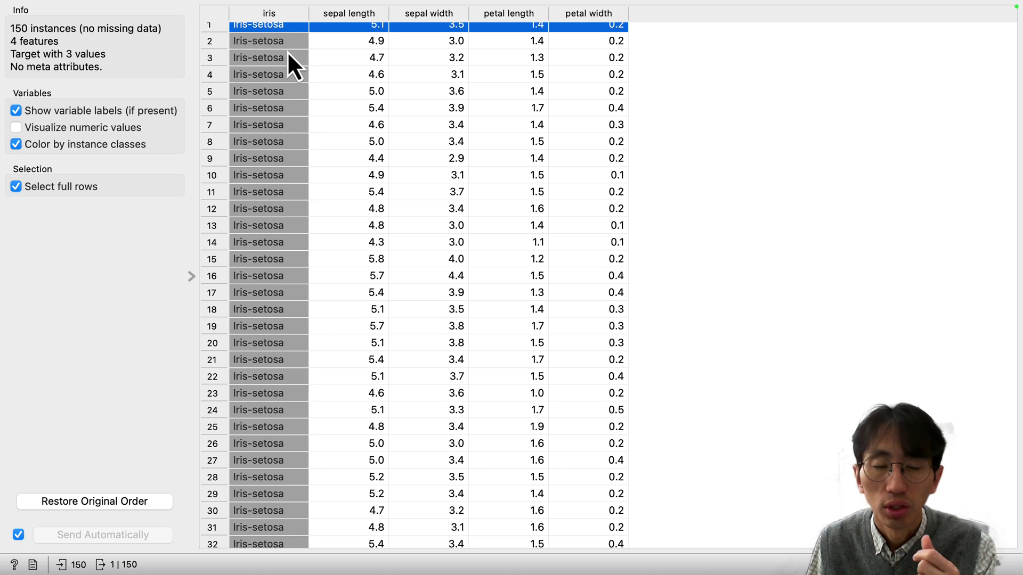
# Step: Select the second and third Iris-setosa rows of the data table, one after the other
pyautogui.scroll(1, 287, 53)
pyautogui.click(286, 53)
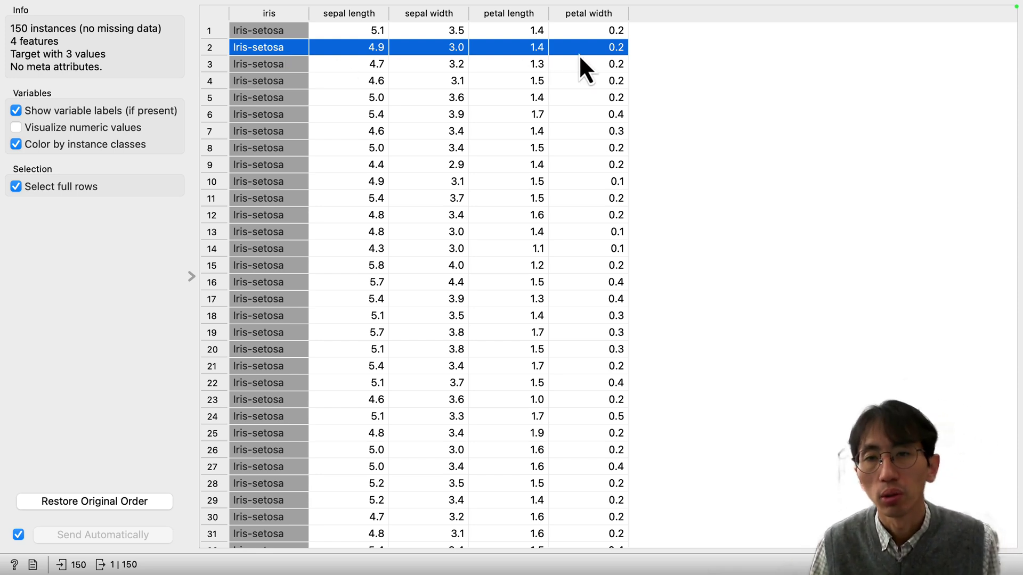
pyautogui.click(269, 66)
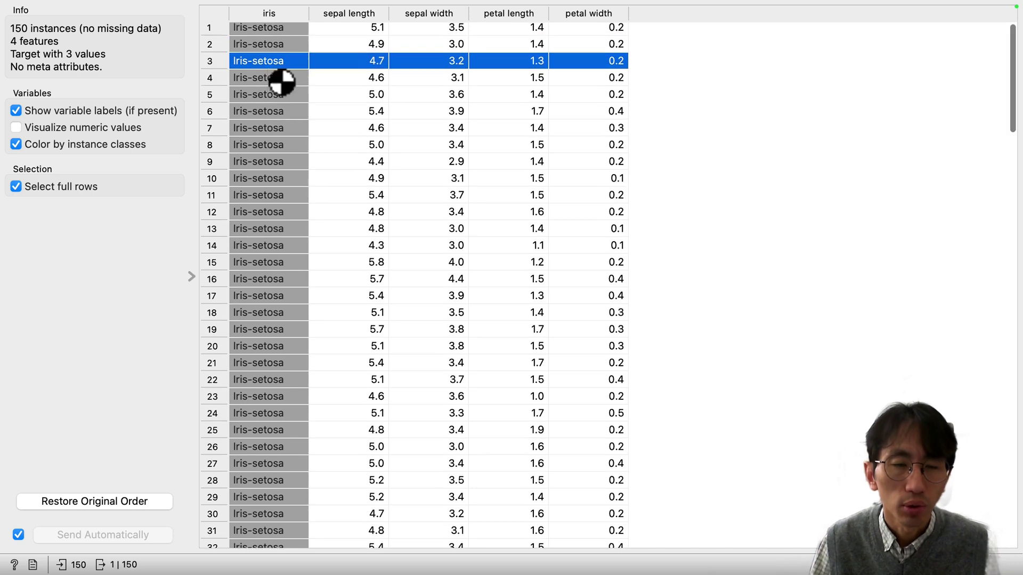
# Step: Examine the Iris table from the setosa rows through the versicolor and virginica rows and return to the first row
pyautogui.scroll(-1, 346, 75)
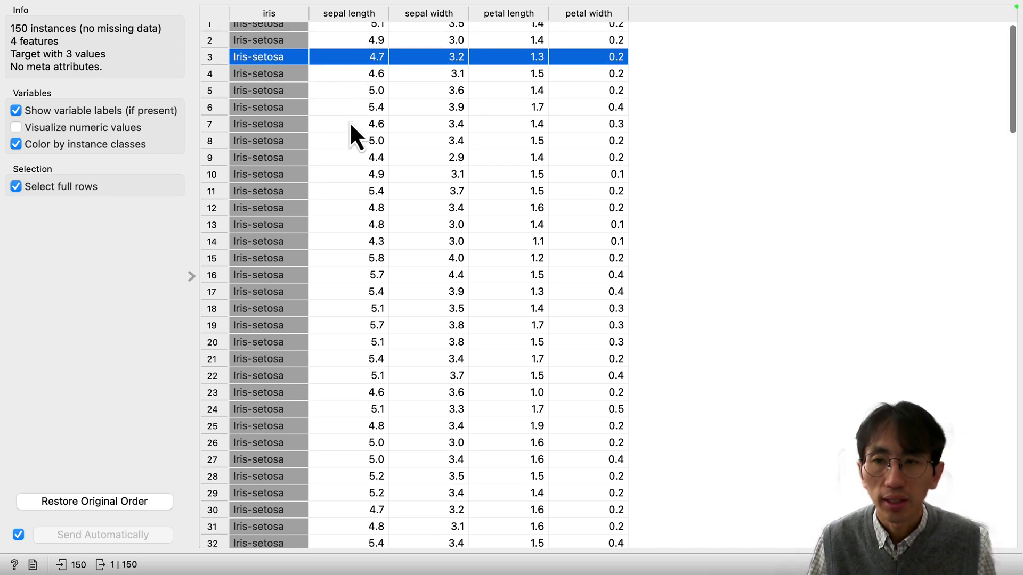
pyautogui.scroll(-1, 357, 141)
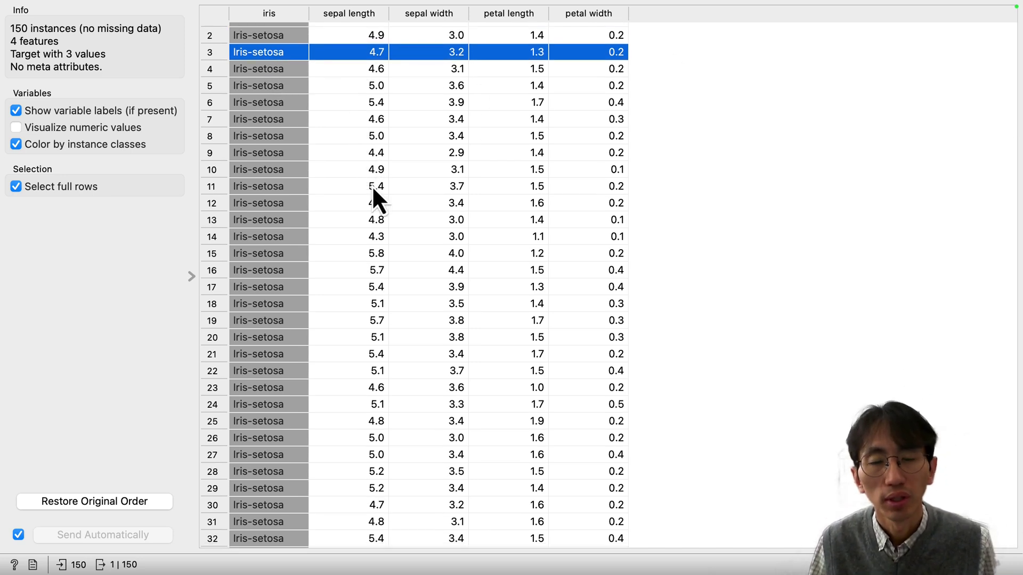
pyautogui.scroll(-20, 371, 186)
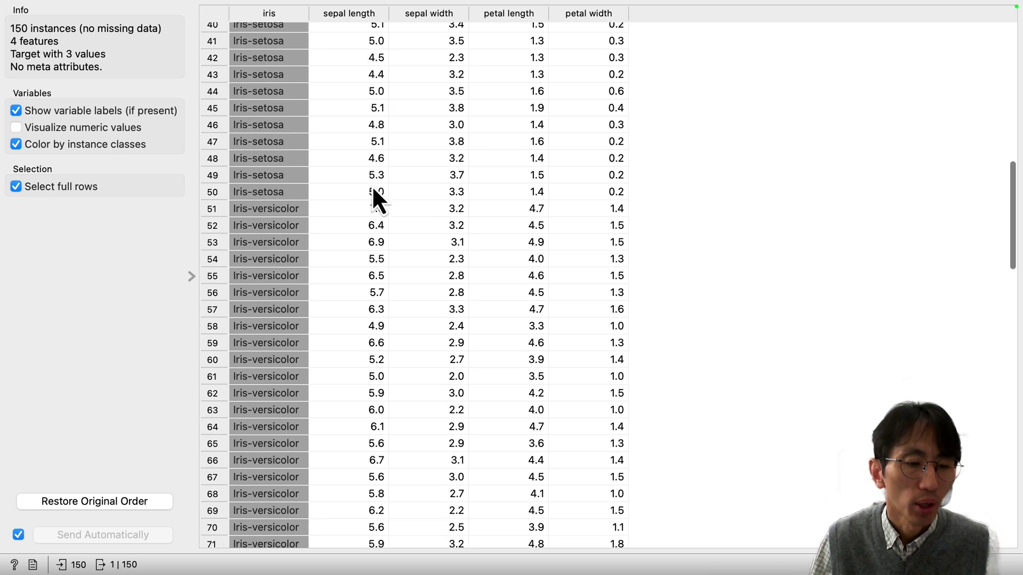
pyautogui.scroll(-3, 372, 185)
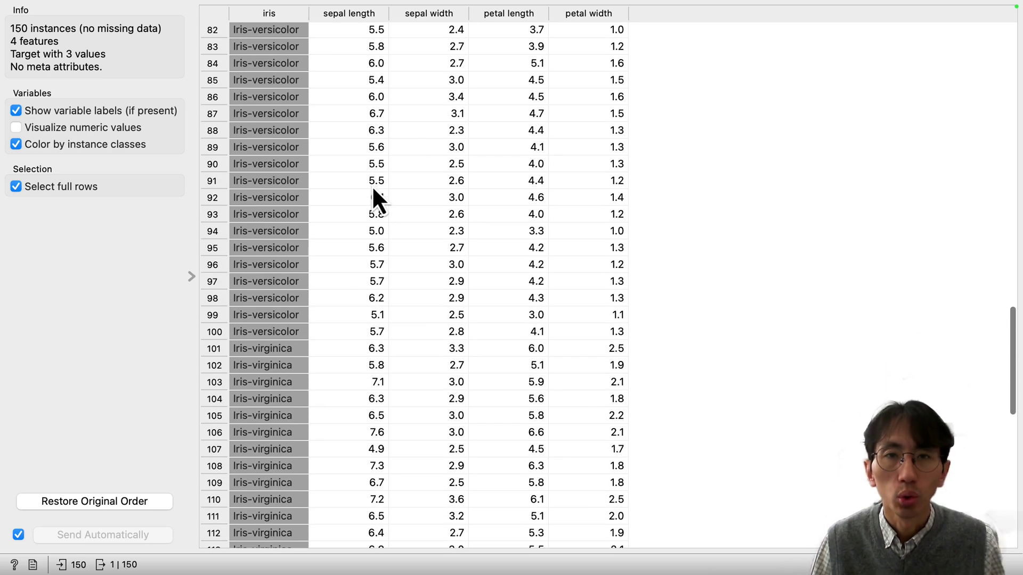
pyautogui.scroll(20, 451, 198)
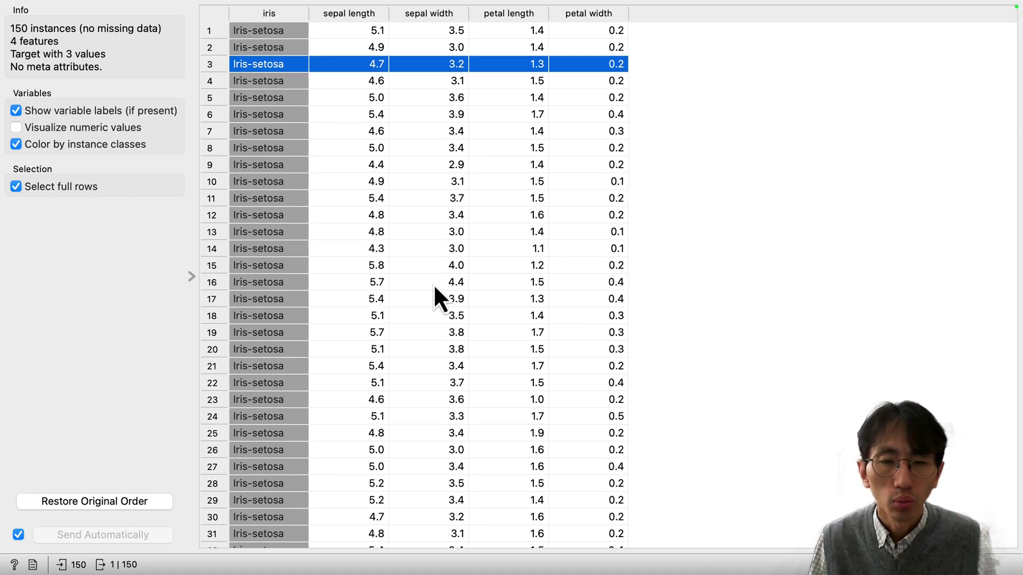
# Step: Select row 16 and after it row 14 to inspect their sepal and petal values
pyautogui.scroll(-1, 434, 287)
pyautogui.click(523, 282)
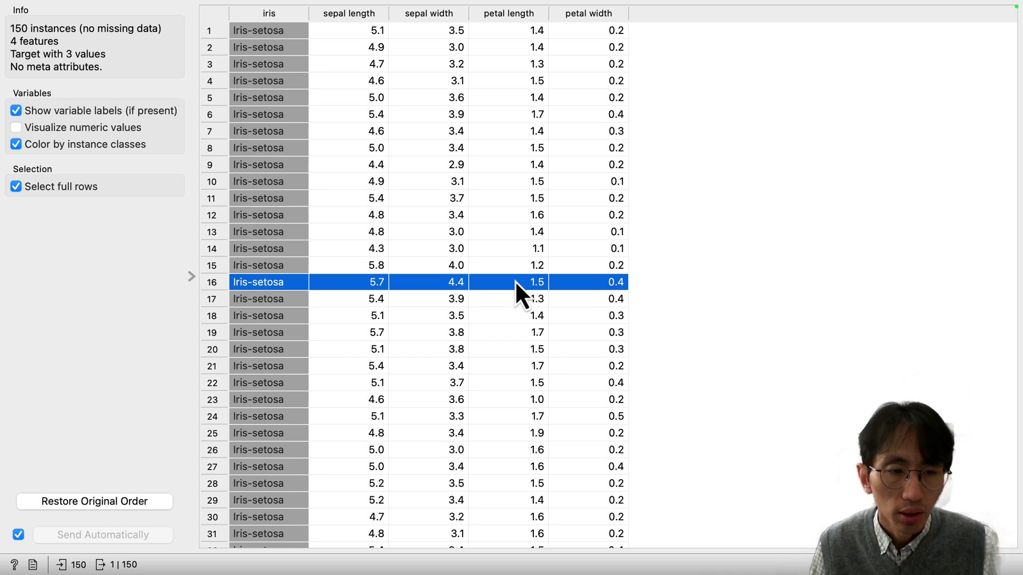
pyautogui.scroll(-1, 242, 292)
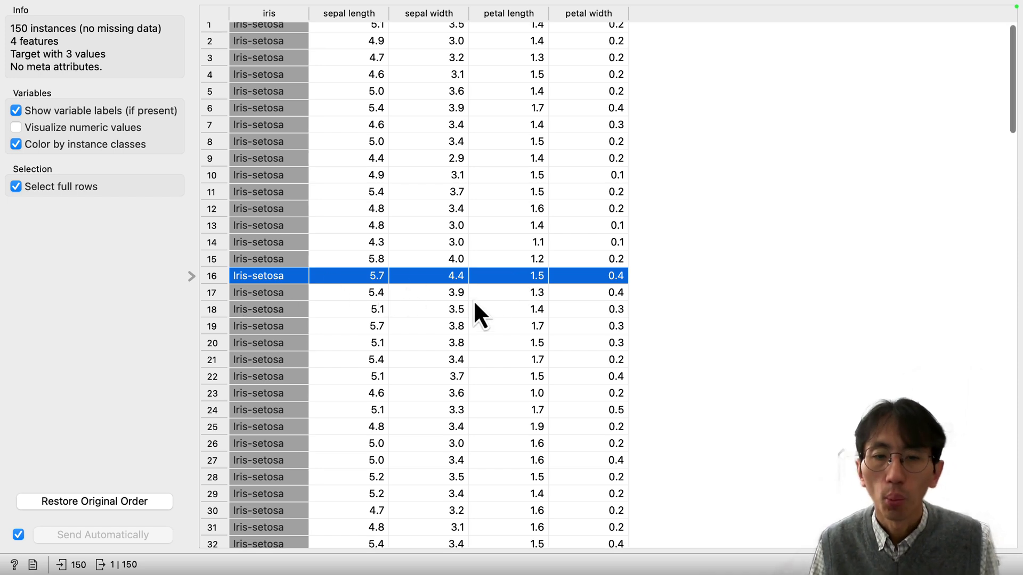
pyautogui.scroll(-2, 516, 312)
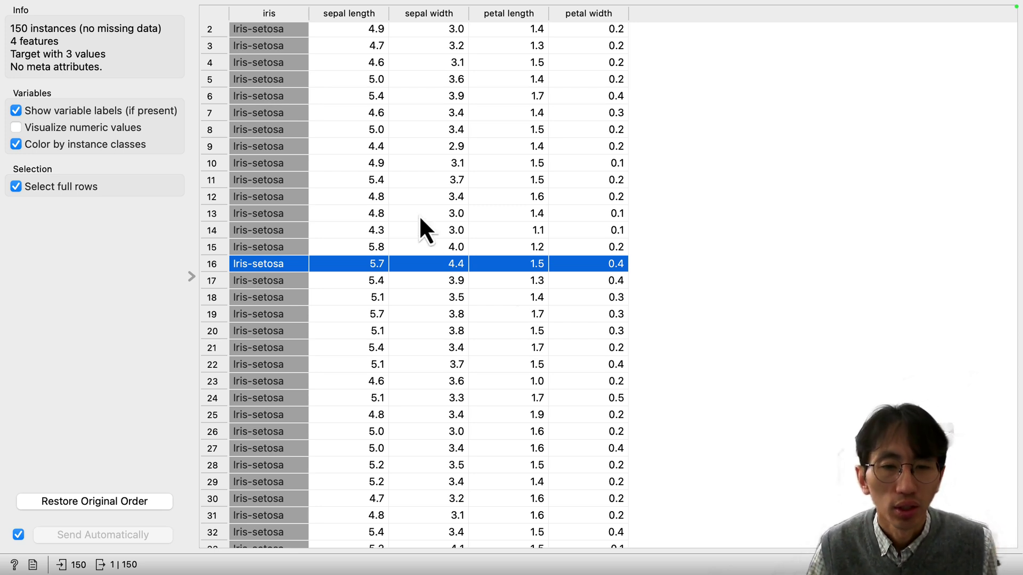
pyautogui.click(460, 229)
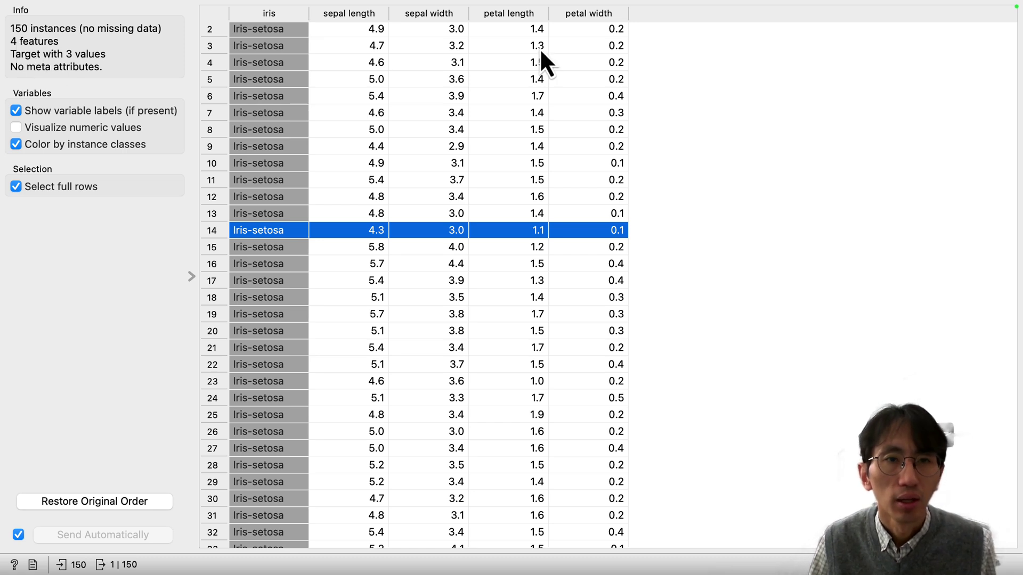
# Step: Review the feature column headers and select the second Iris-setosa row
pyautogui.scroll(-2, 540, 48)
pyautogui.scroll(3, 531, 57)
pyautogui.moveTo(344, 5)
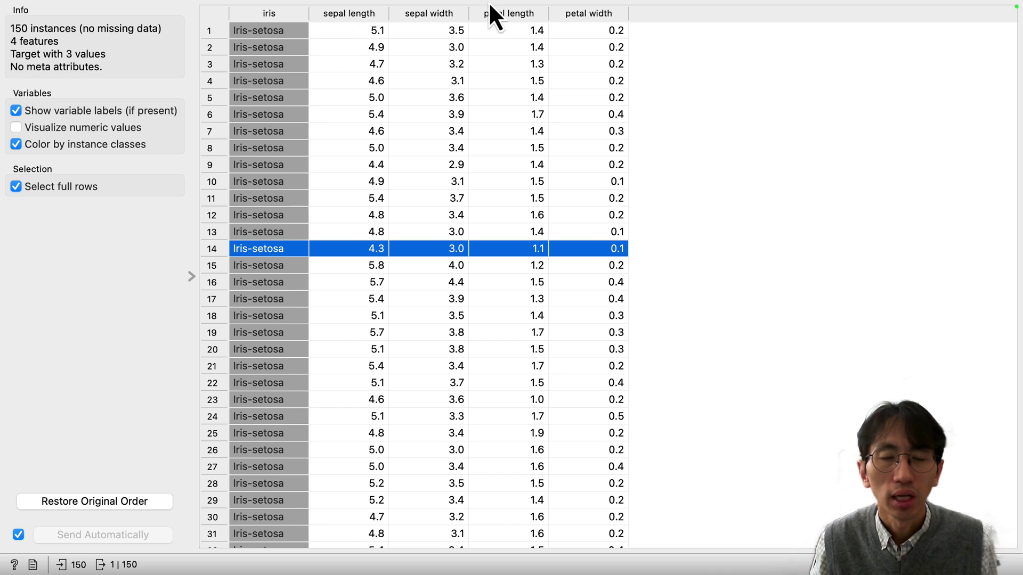
pyautogui.moveTo(488, 2)
pyautogui.click(442, 47)
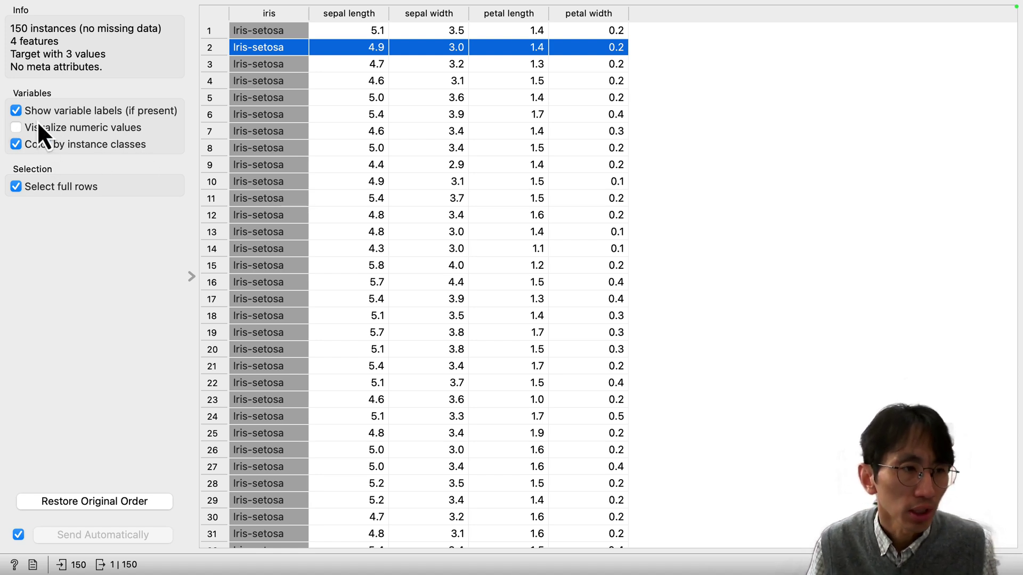
# Step: Toggle the visualization of numeric values on and off for comparison and leave it turned on
pyautogui.click(16, 129)
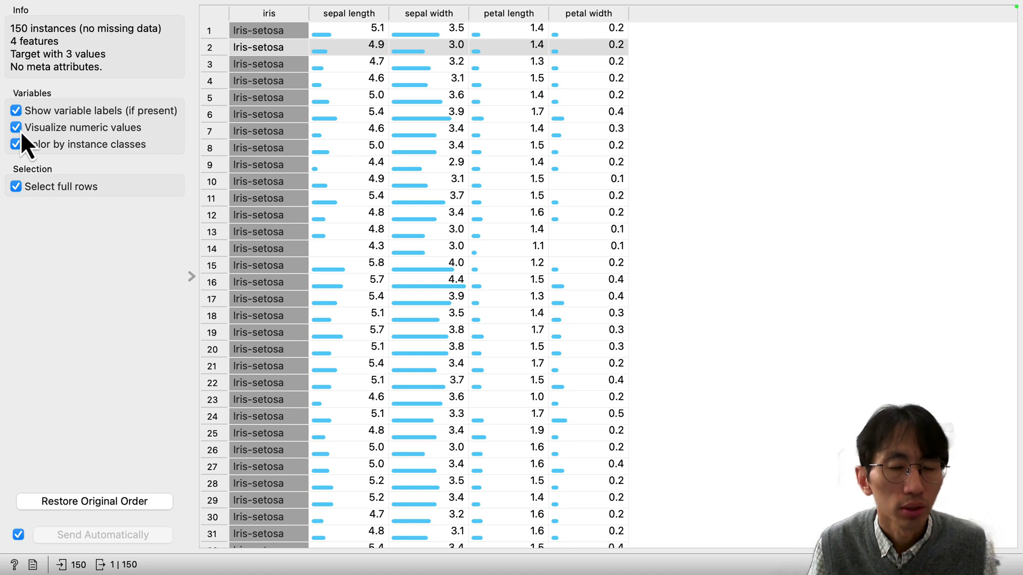
pyautogui.click(17, 129)
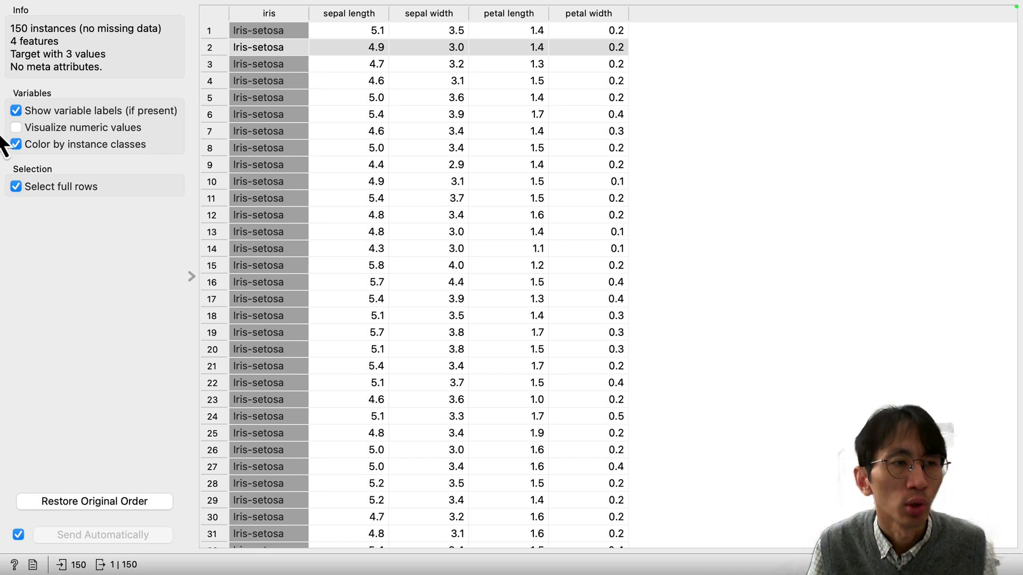
pyautogui.click(17, 129)
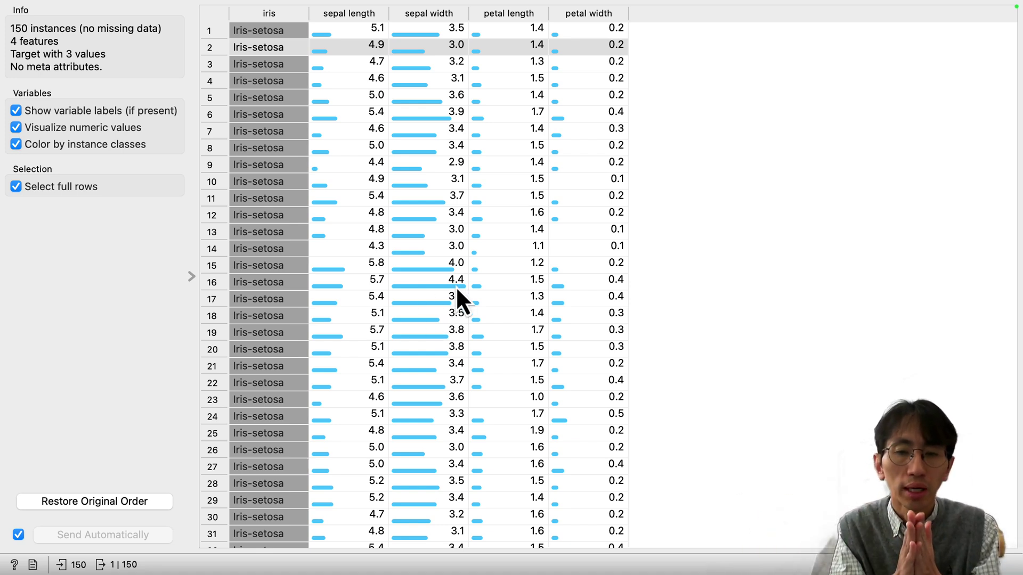
# Step: Select row 14 and compare the value bars across the Iris-setosa, Iris-versicolor and Iris-virginica rows
pyautogui.scroll(-3, 456, 286)
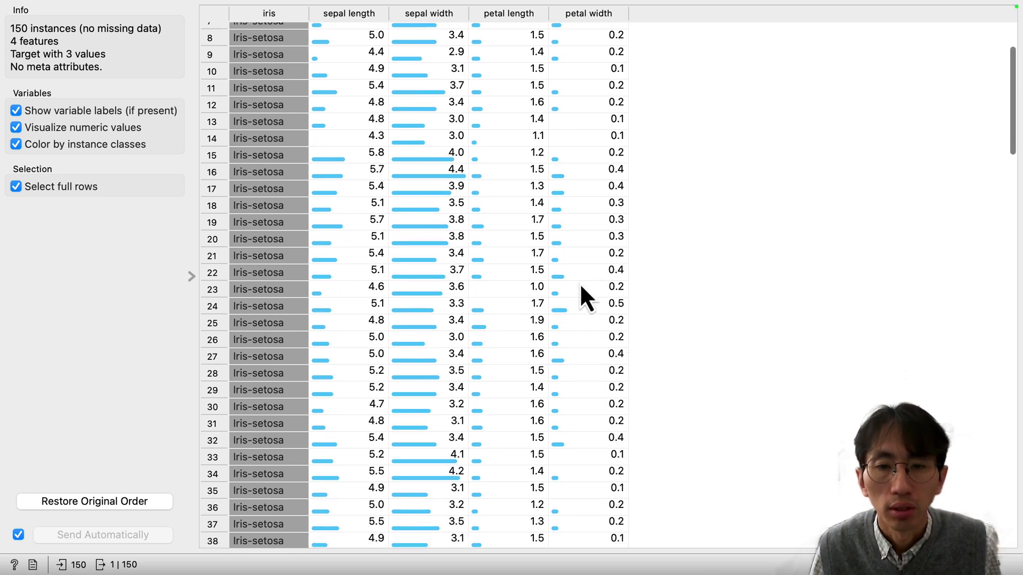
pyautogui.click(607, 139)
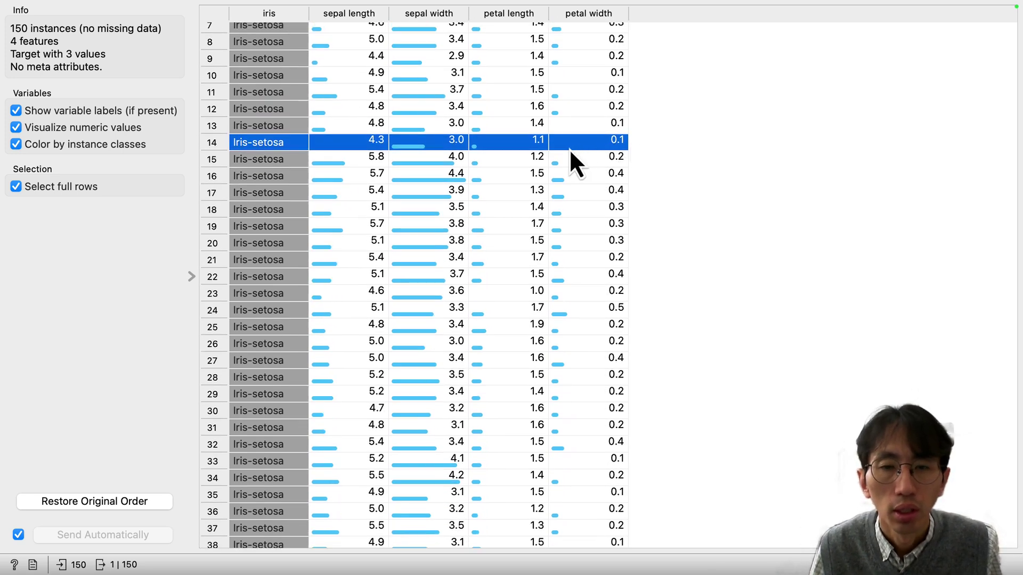
pyautogui.scroll(1, 563, 149)
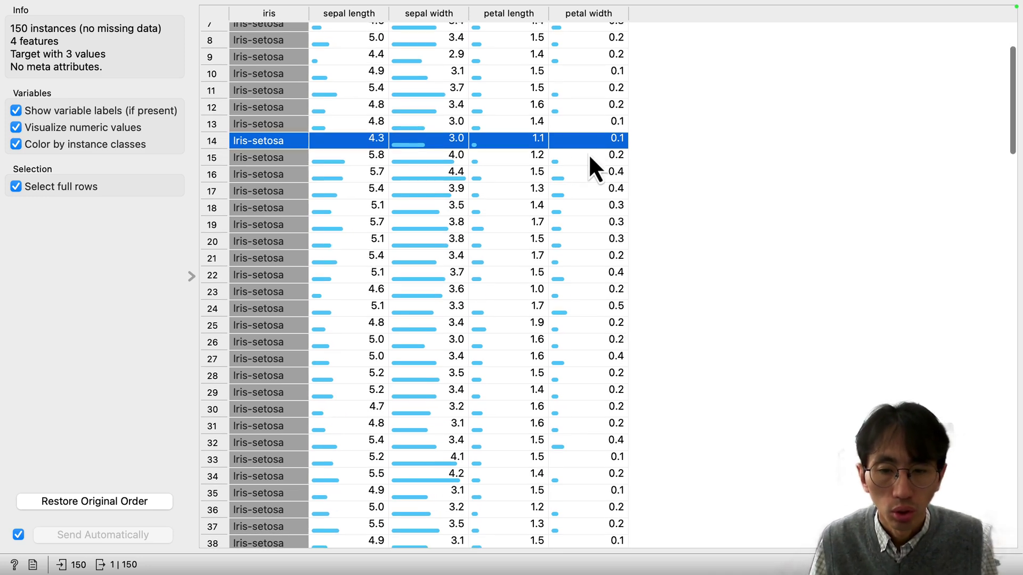
pyautogui.scroll(2, 589, 154)
pyautogui.scroll(-20, 589, 154)
pyautogui.scroll(2, 590, 155)
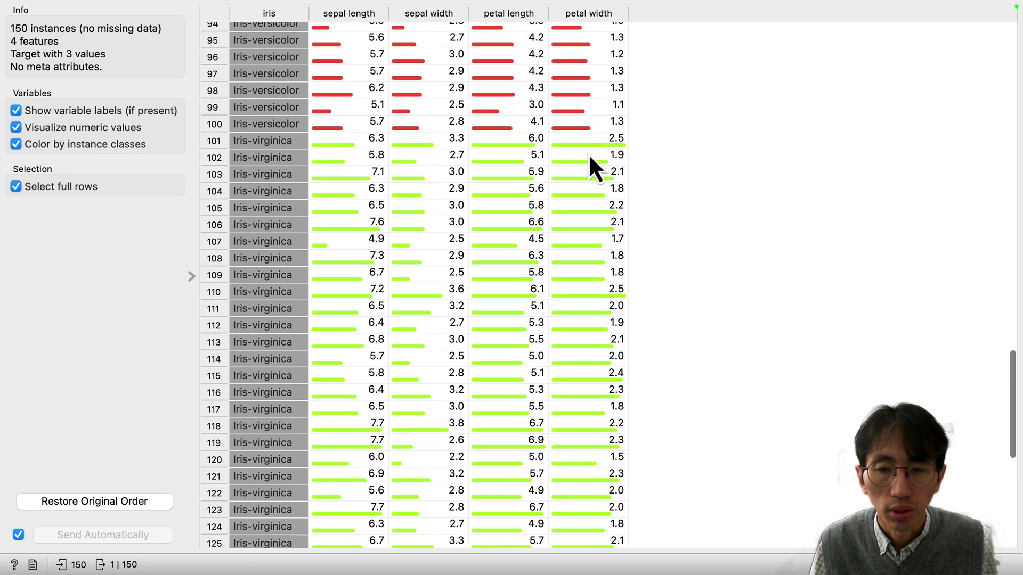
pyautogui.scroll(-4, 589, 155)
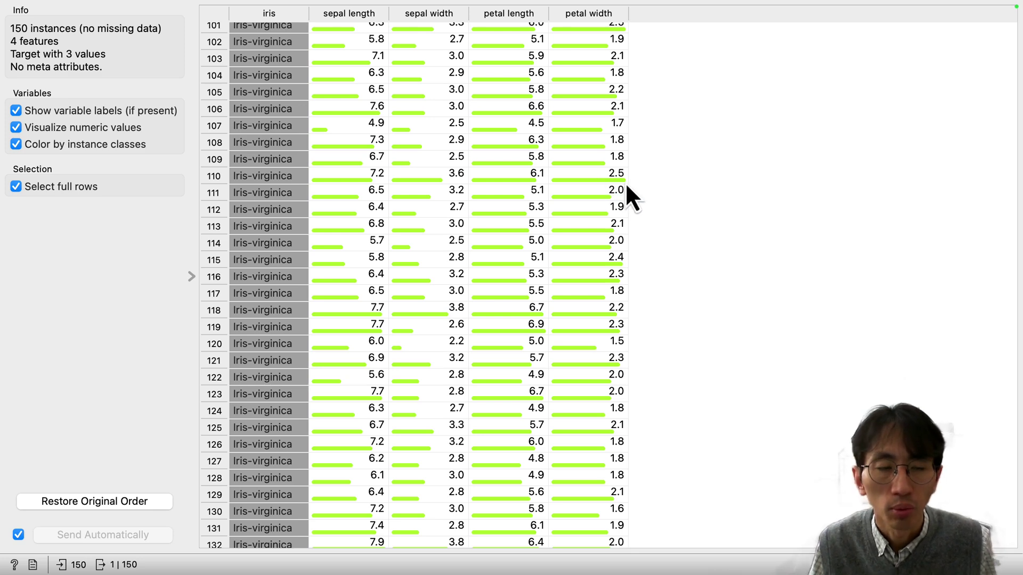
pyautogui.scroll(20, 626, 185)
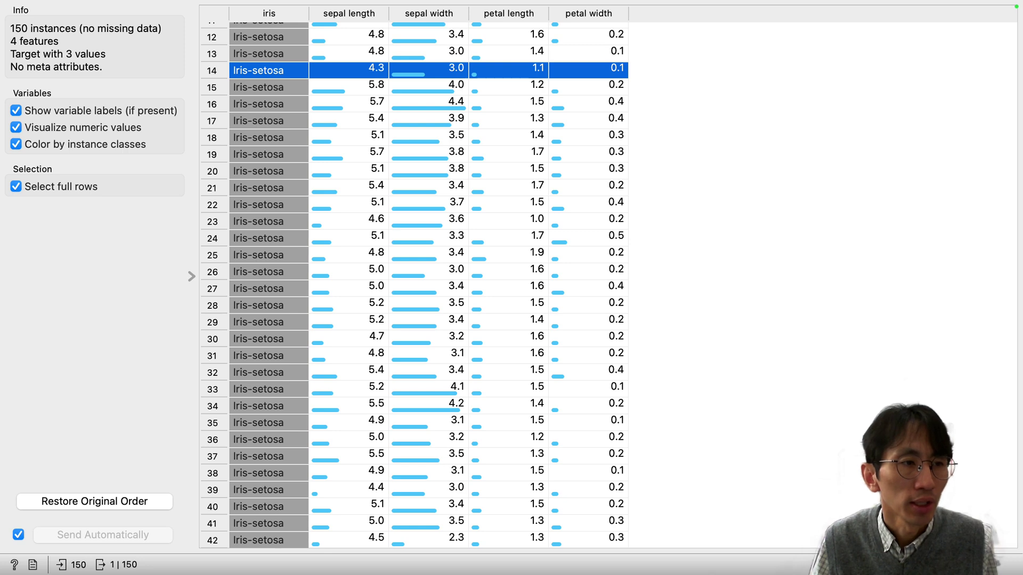
# Step: Turn coloring by instance classes off and back on, and compare the value bars between the classes
pyautogui.click(17, 145)
pyautogui.scroll(-10, 632, 239)
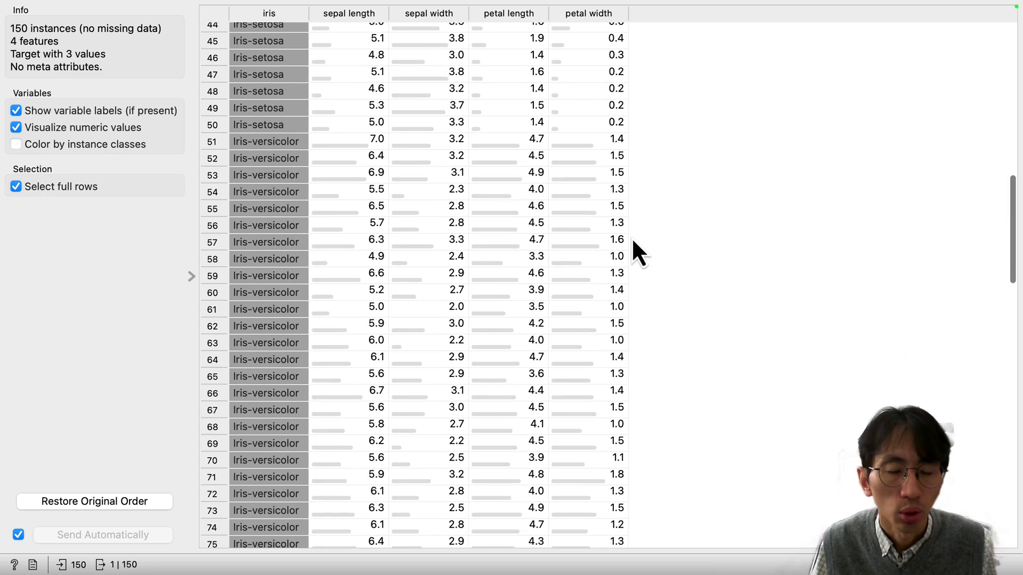
pyautogui.click(60, 147)
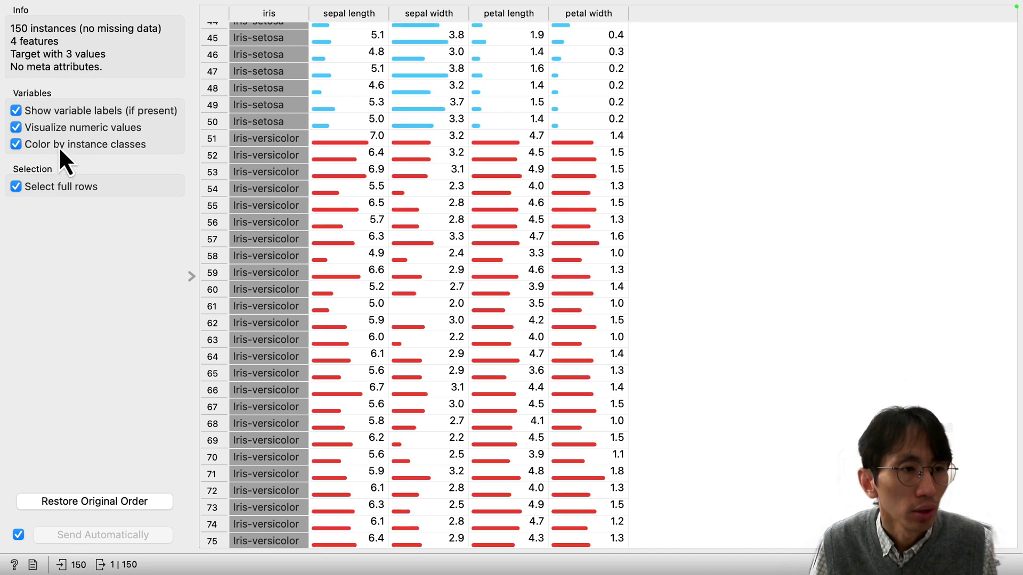
pyautogui.scroll(-15, 684, 222)
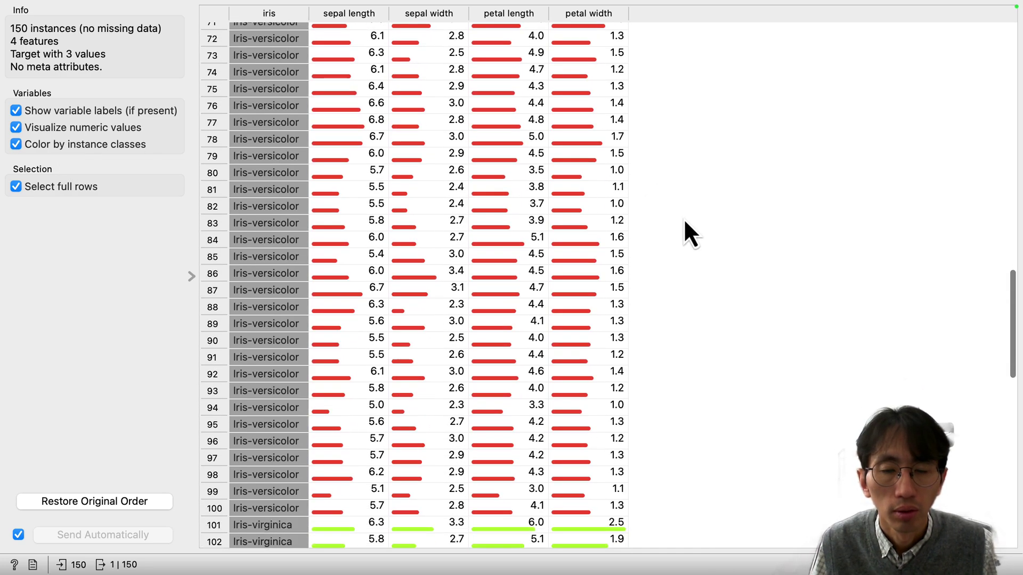
pyautogui.scroll(10, 685, 222)
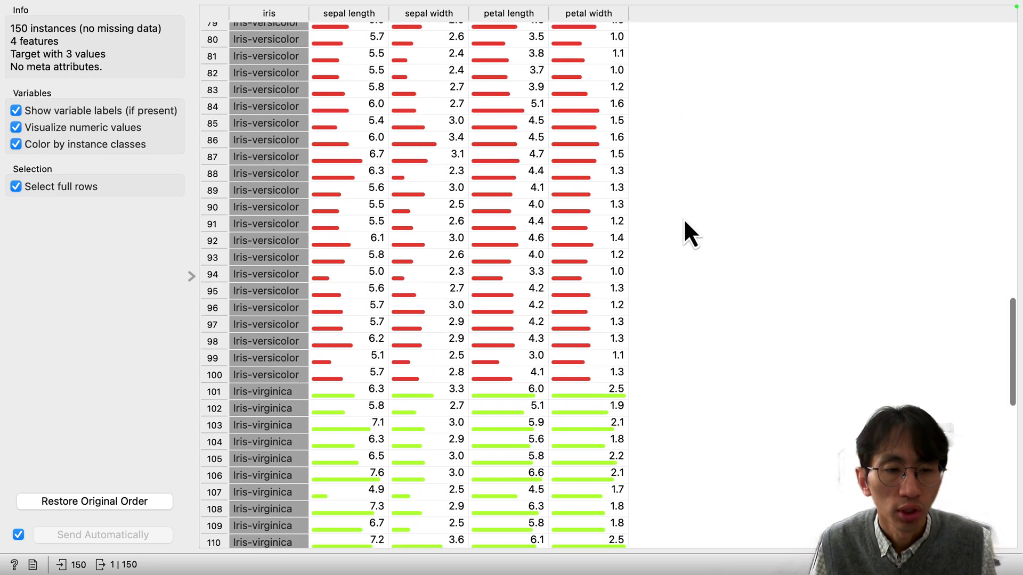
pyautogui.scroll(10, 684, 221)
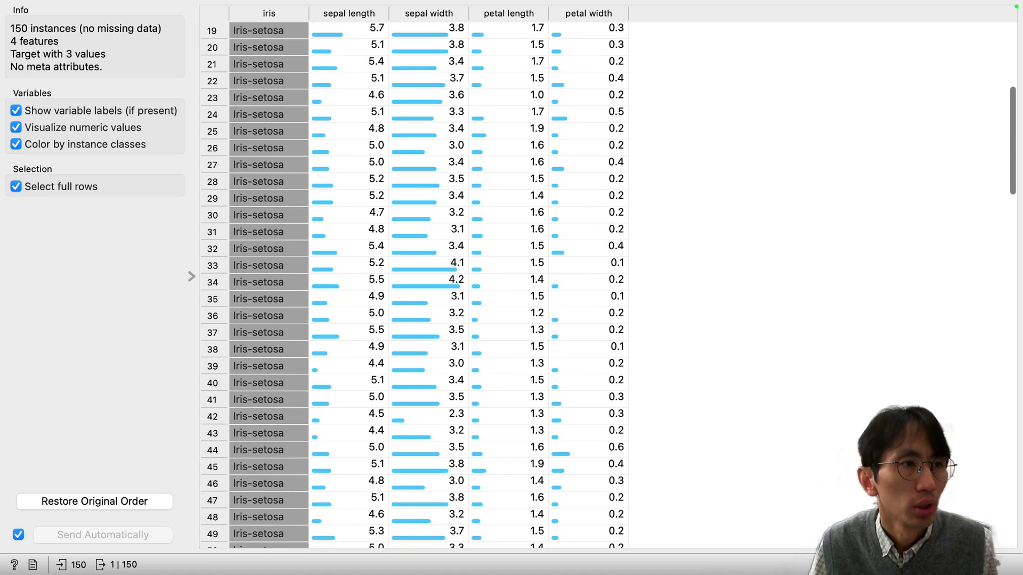
# Step: Close the Data Table window and open the link settings of the connection between Datasets and Data Table
pyautogui.moveTo(76, 5)
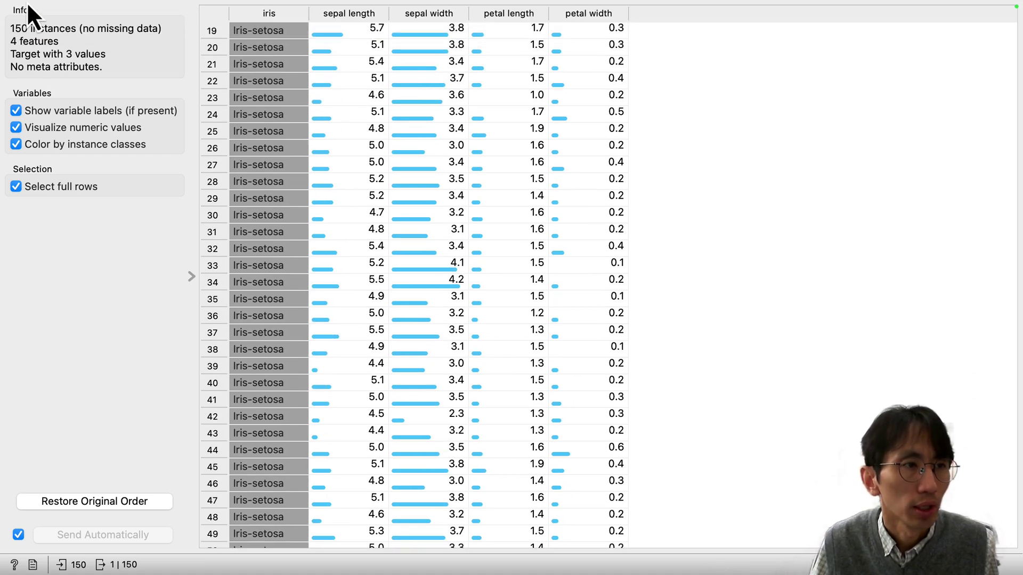
pyautogui.click(11, 30)
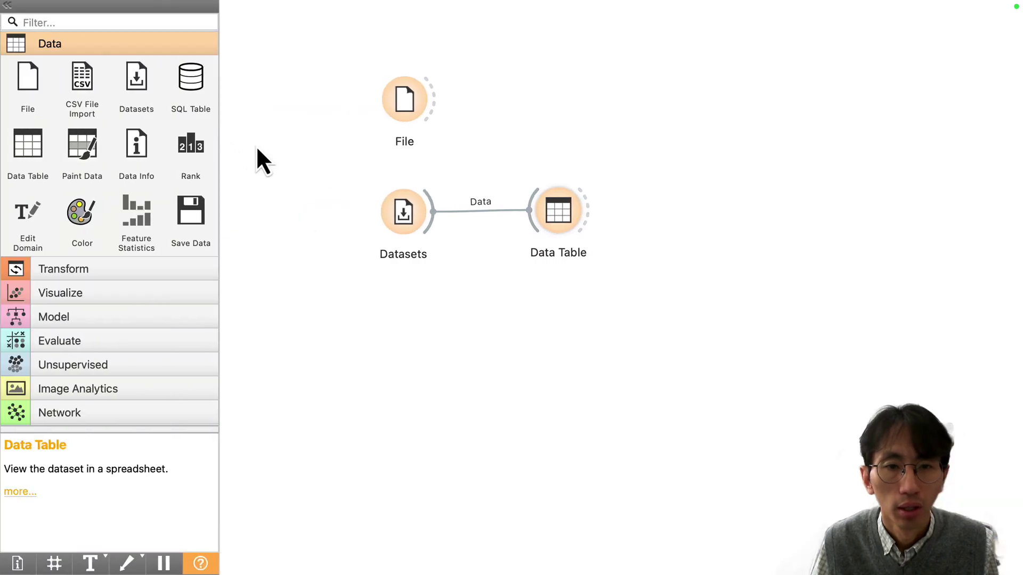
pyautogui.click(487, 212)
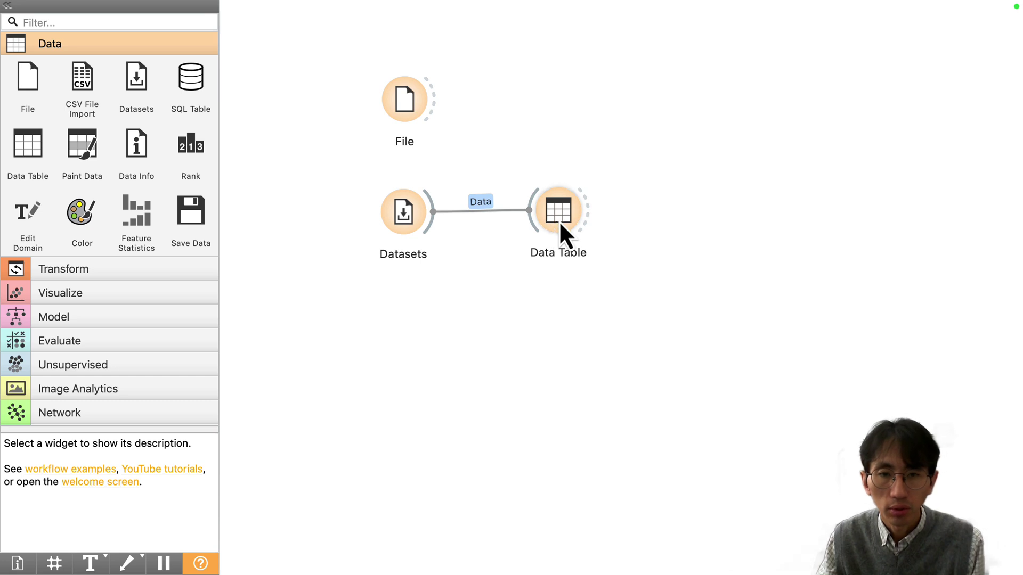
pyautogui.click(487, 232)
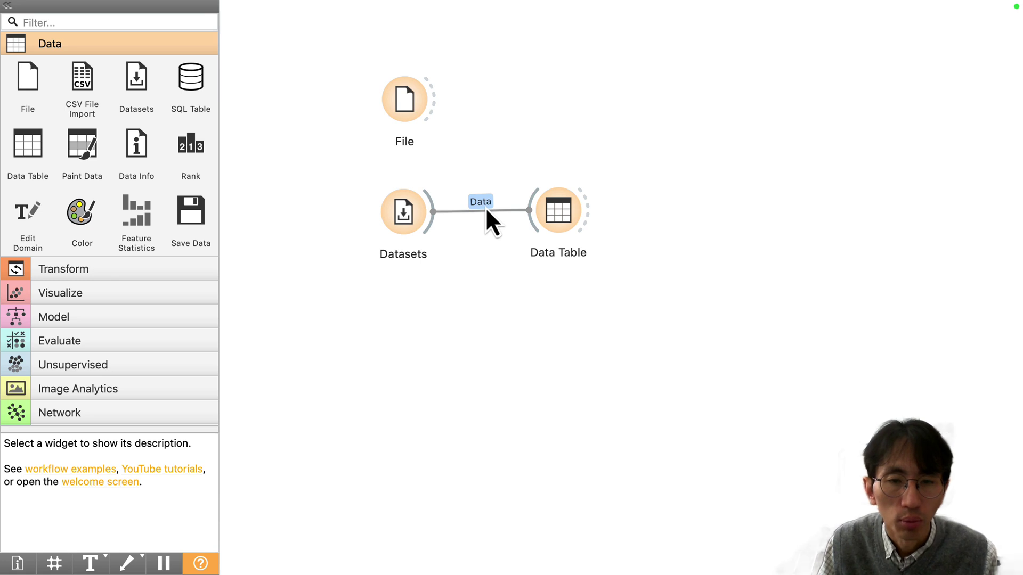
pyautogui.doubleClick(486, 211)
pyautogui.moveTo(571, 180); pyautogui.dragTo(580, 296)
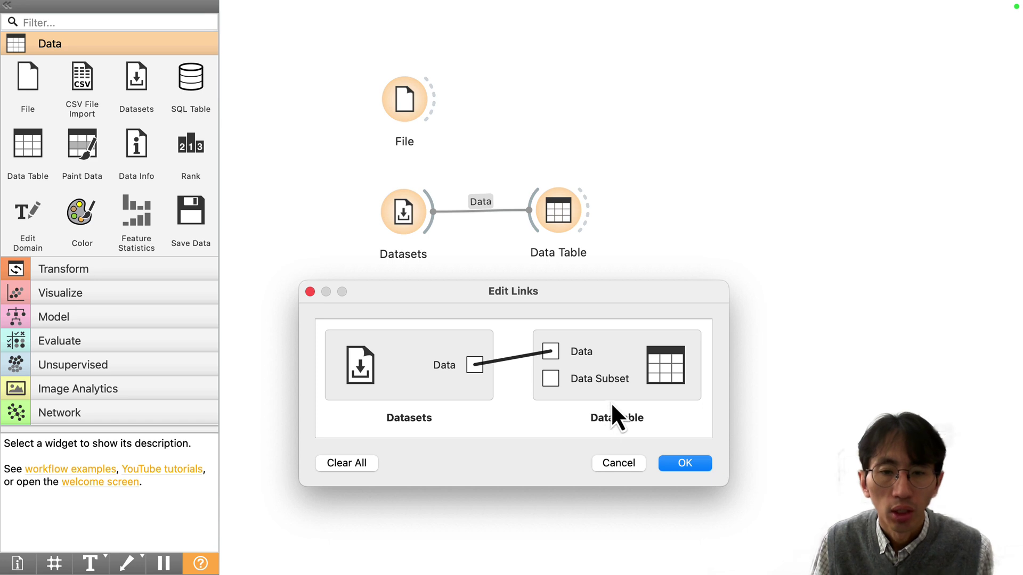
# Step: Remove the existing link and reconnect the Data output of Datasets to both the Data and Data Subset inputs of Data Table
pyautogui.moveTo(474, 367)
pyautogui.mouseDown()
pyautogui.moveTo(532, 374)
pyautogui.moveTo(462, 375)
pyautogui.mouseUp()
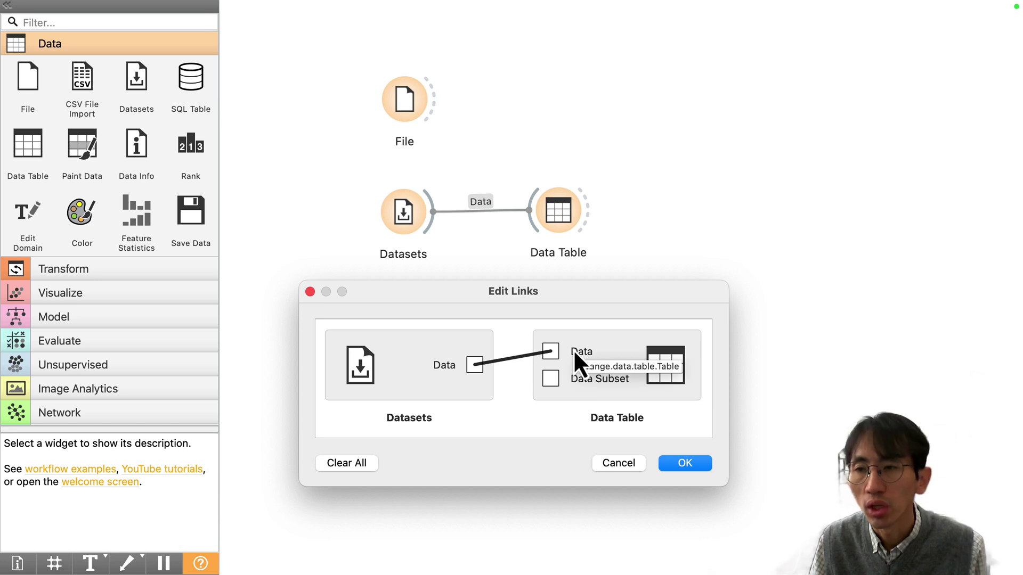
pyautogui.click(533, 355)
pyautogui.moveTo(478, 366)
pyautogui.mouseDown()
pyautogui.moveTo(568, 379)
pyautogui.moveTo(558, 379)
pyautogui.mouseUp()
pyautogui.click(488, 370)
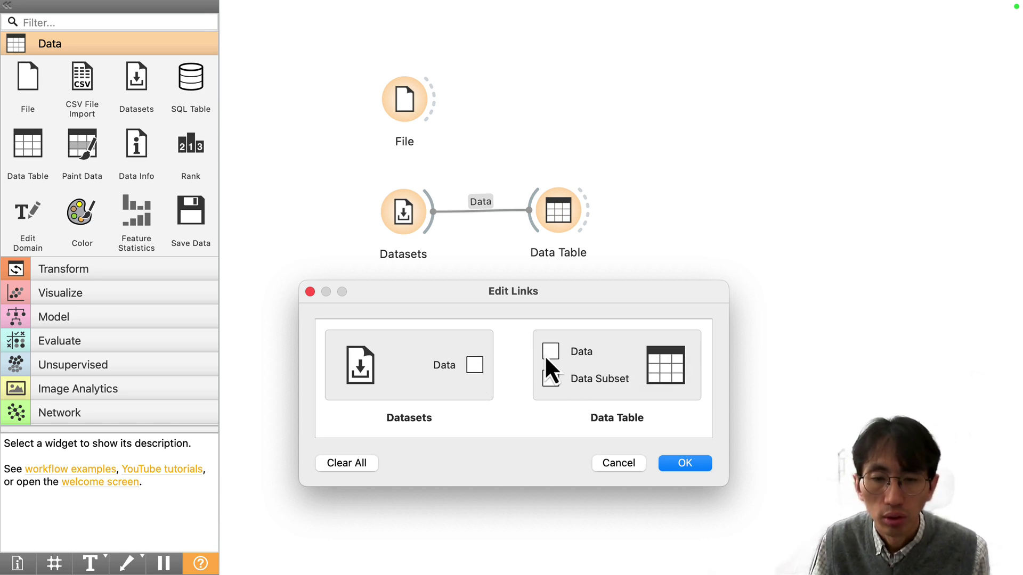
pyautogui.moveTo(521, 359); pyautogui.dragTo(551, 379)
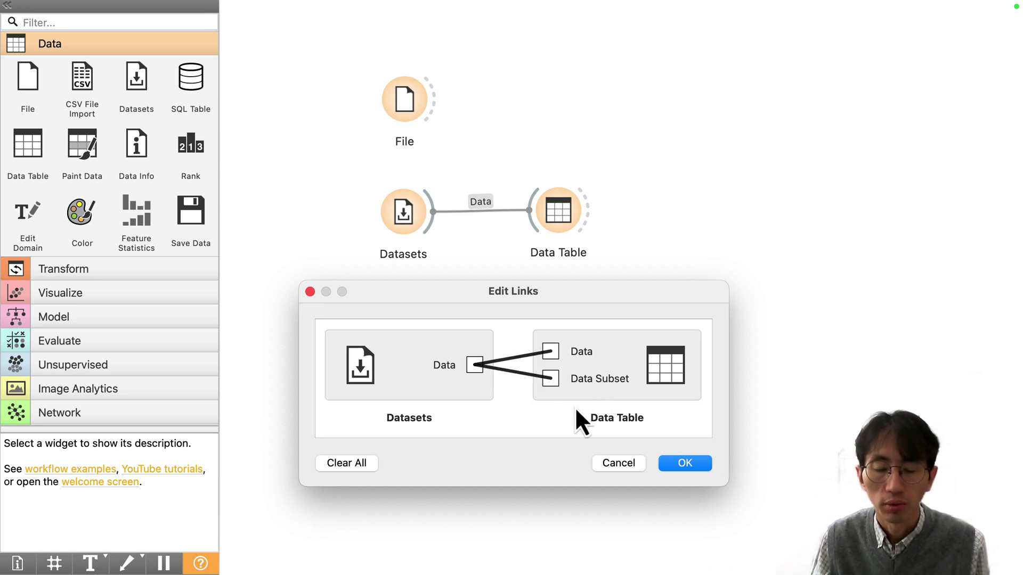
# Step: Remove both links from Datasets to Data Table, try reconnecting Data to Data, and confirm with no link left
pyautogui.click(524, 376)
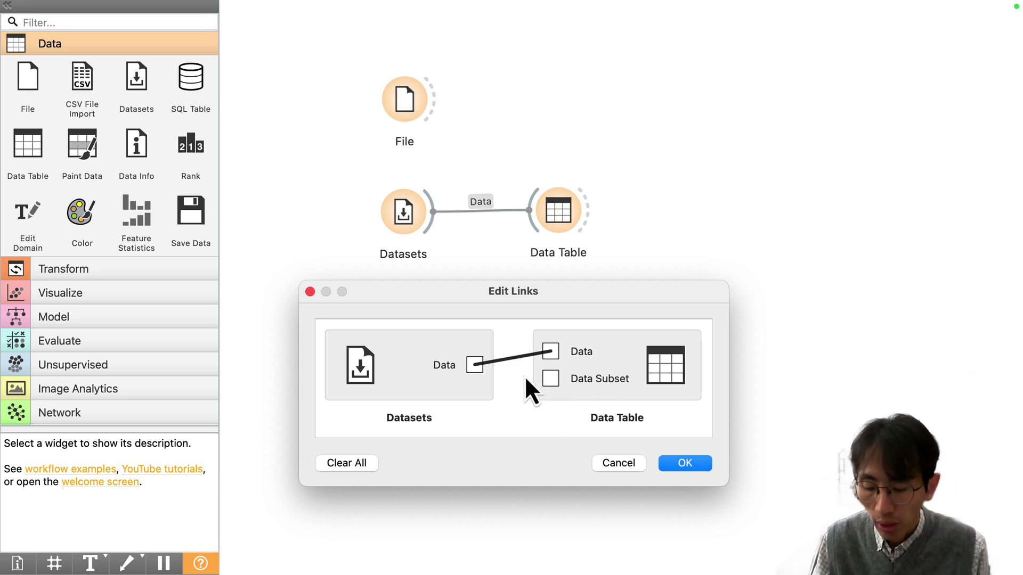
pyautogui.click(523, 356)
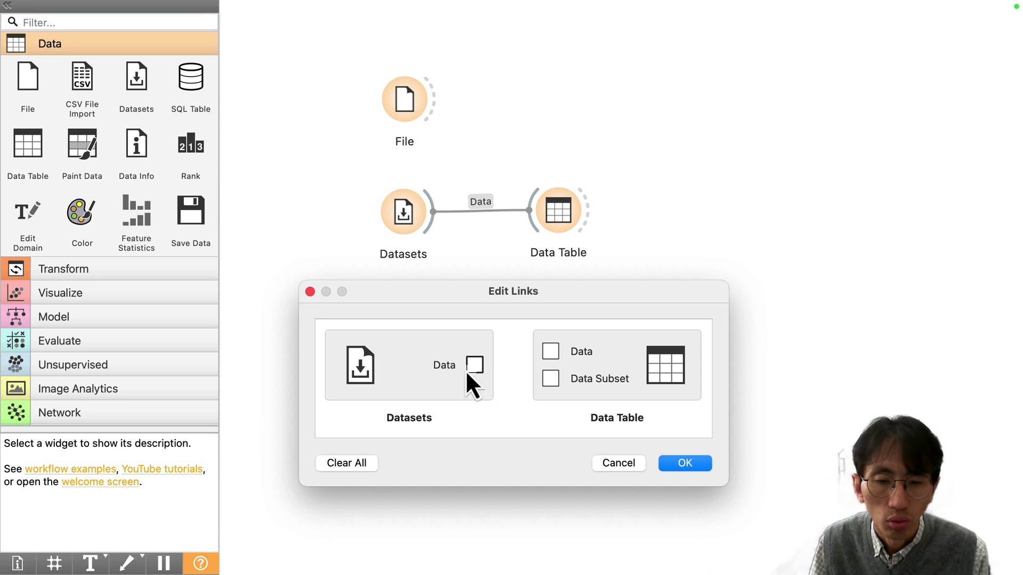
pyautogui.moveTo(471, 367); pyautogui.dragTo(552, 352)
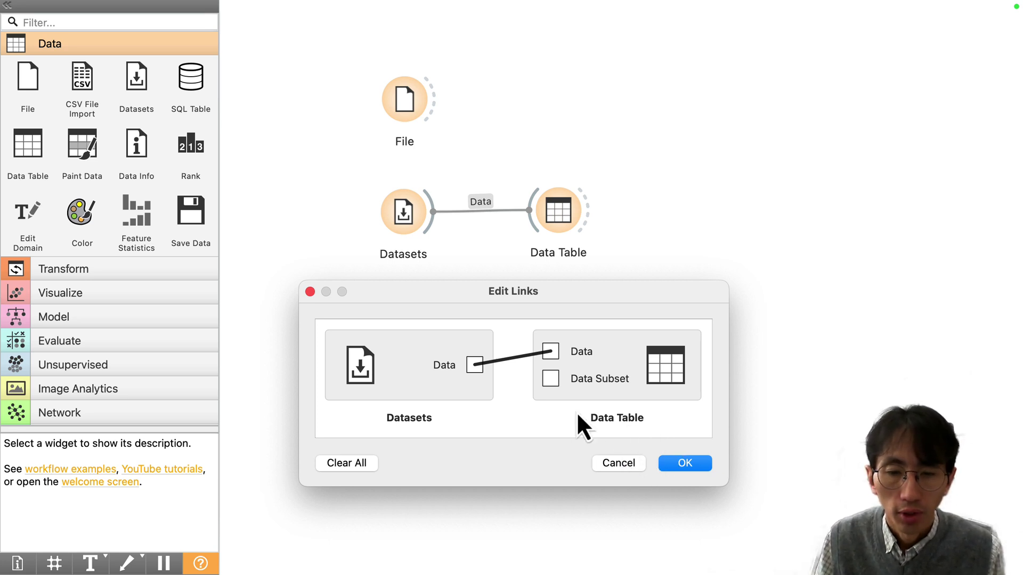
pyautogui.click(516, 356)
pyautogui.click(685, 462)
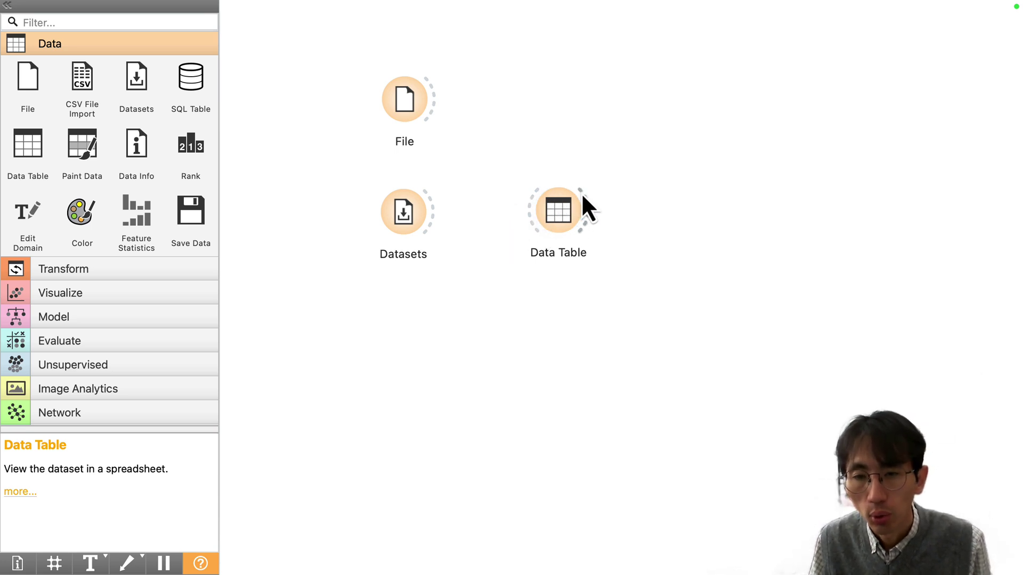
# Step: View the Iris entry in the Datasets widget, close it and connect Datasets to Data Table
pyautogui.doubleClick(409, 223)
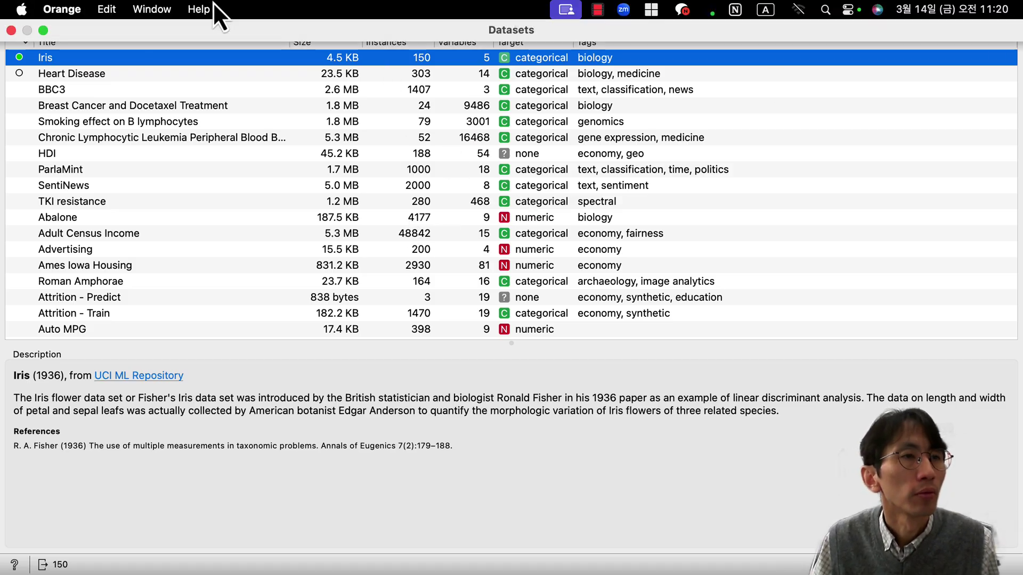
pyautogui.click(14, 31)
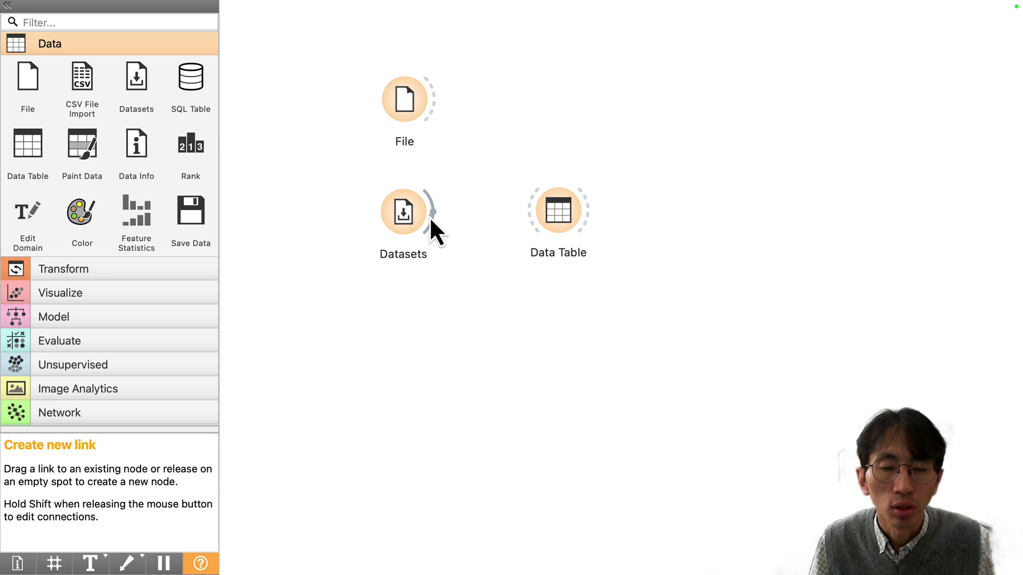
pyautogui.moveTo(467, 207); pyautogui.dragTo(546, 207)
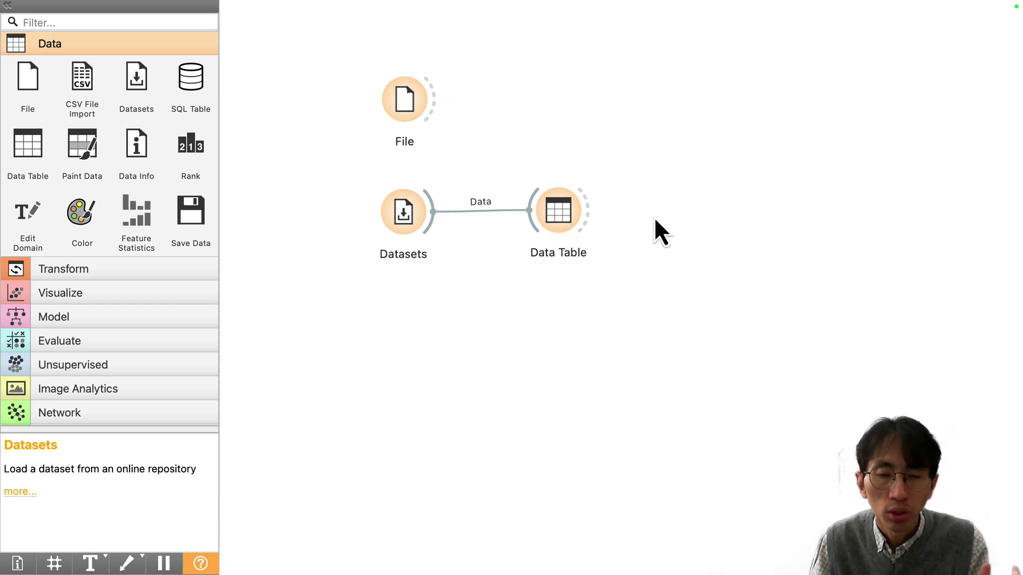
# Step: Expand the Visualize widget category, and close the Data Info window after reviewing the Iris table properties
pyautogui.click(75, 301)
pyautogui.scroll(-10, 110, 336)
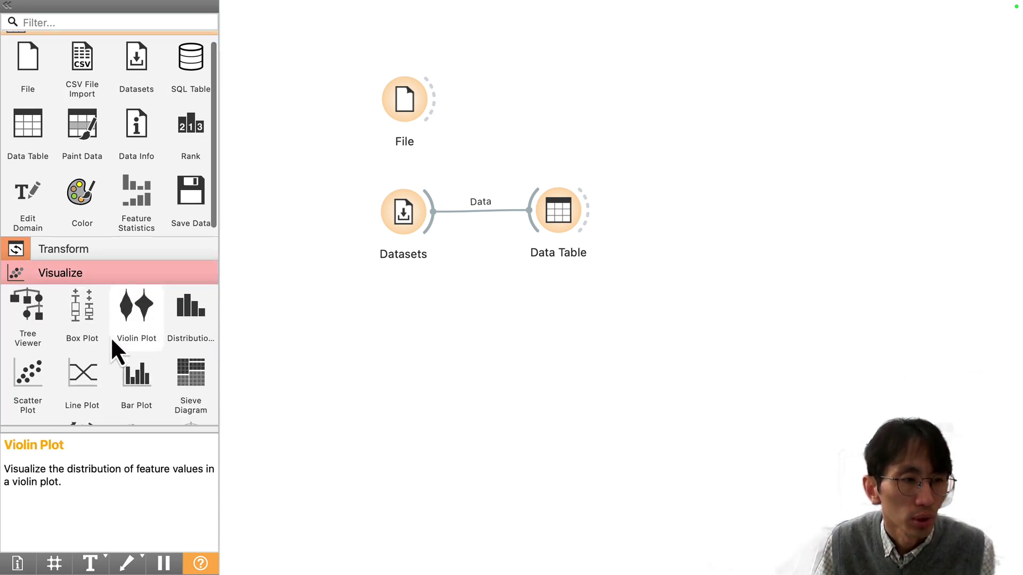
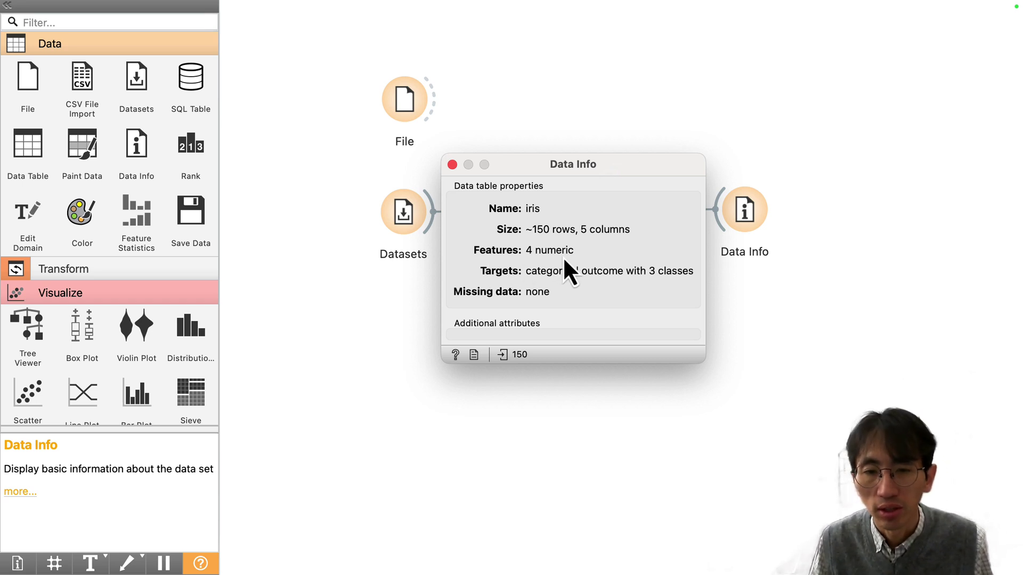
pyautogui.press('super+w')
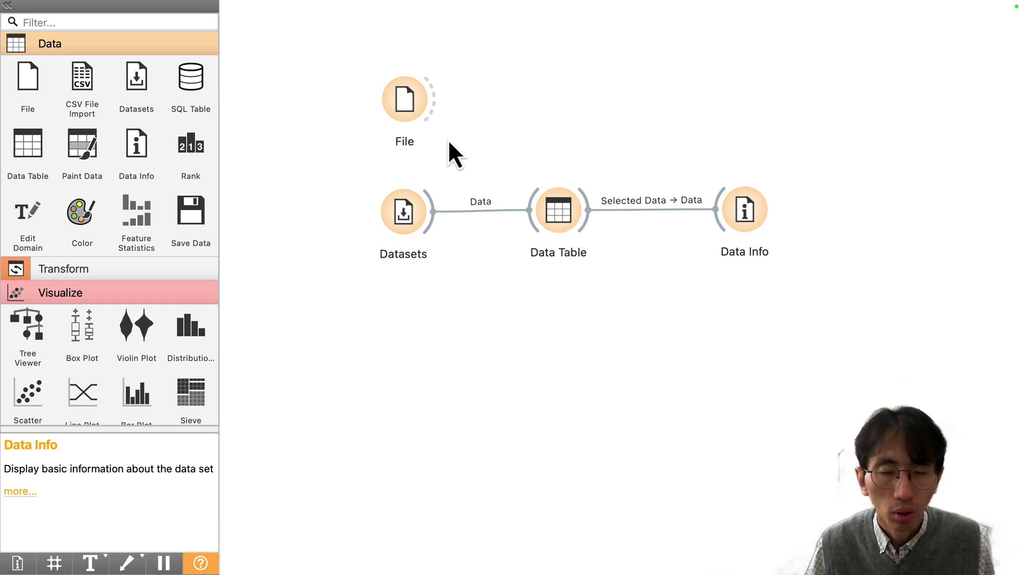
# Step: In the File widget, try the datetime type on the sepal length column and set it back to numeric
pyautogui.doubleClick(411, 104)
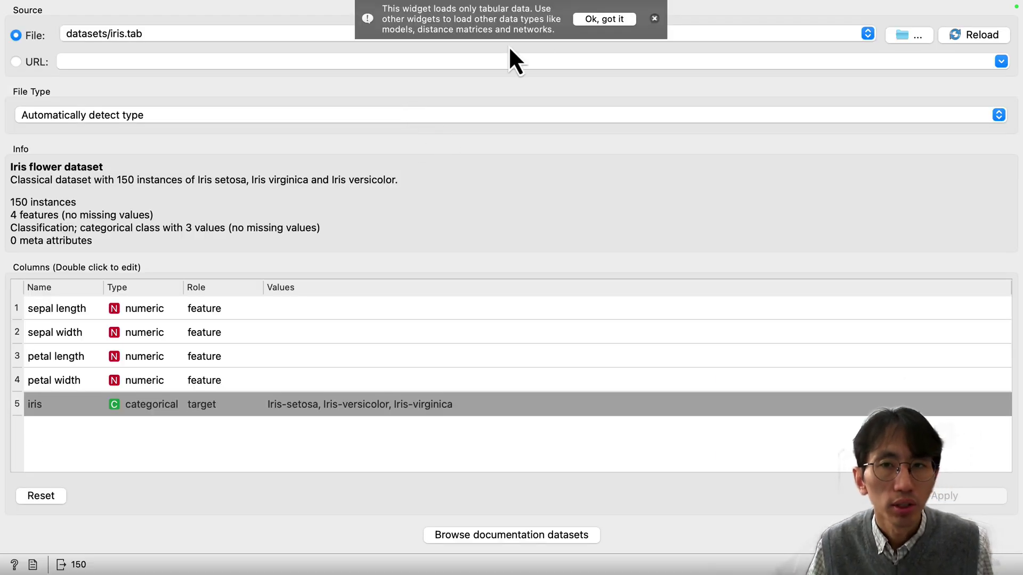
pyautogui.click(620, 19)
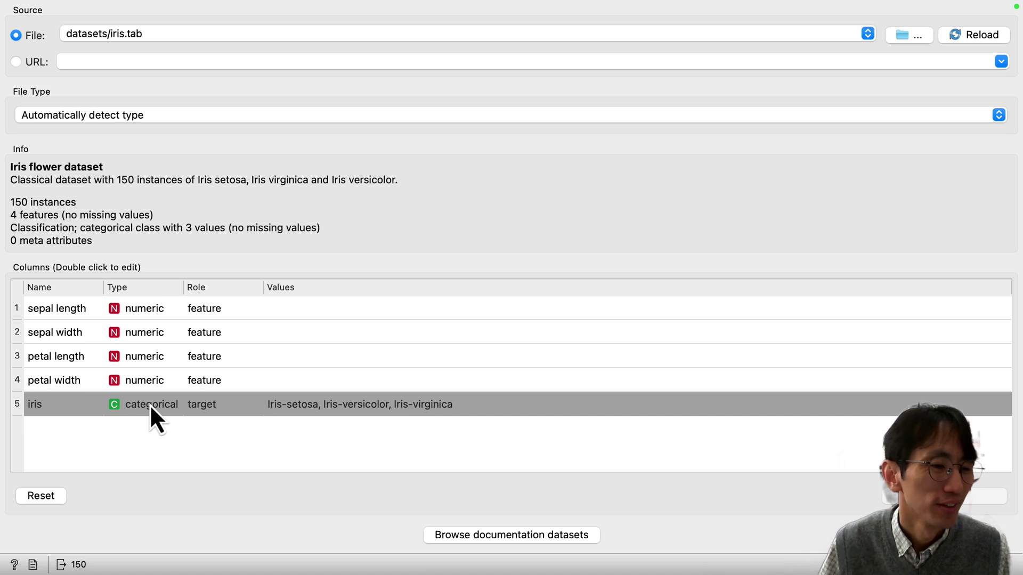
pyautogui.doubleClick(154, 315)
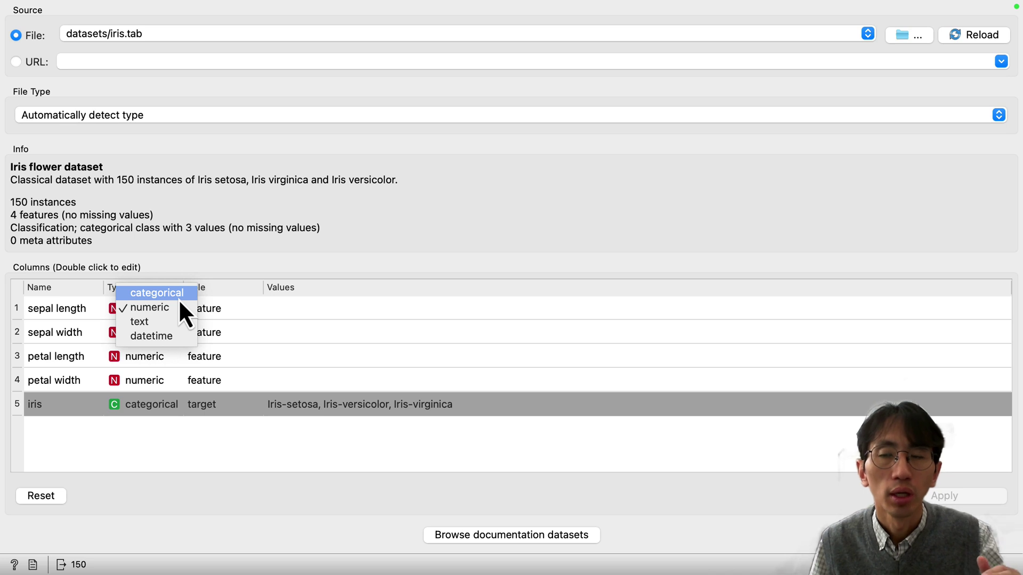
pyautogui.click(150, 341)
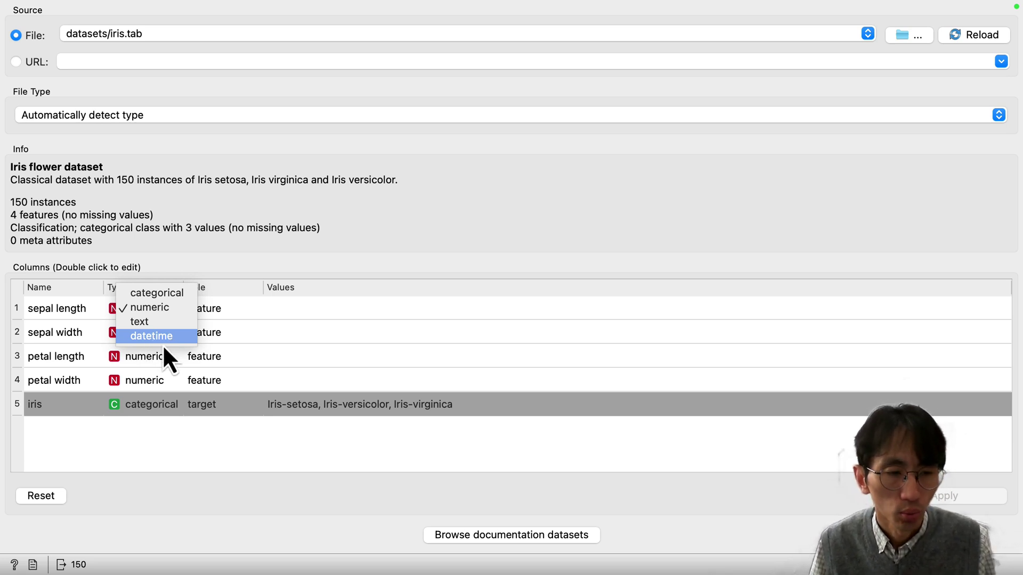
pyautogui.doubleClick(159, 312)
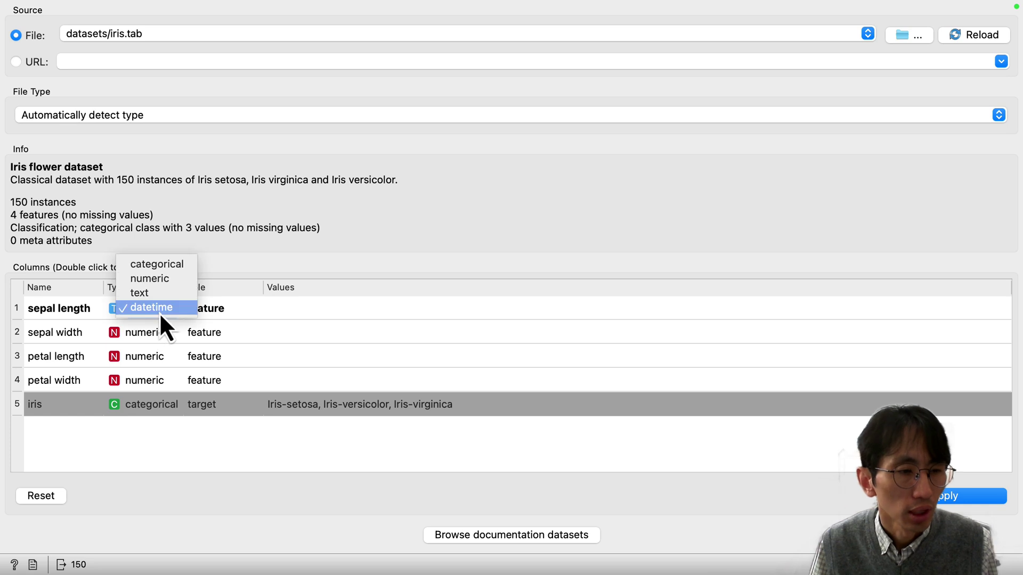
pyautogui.click(168, 277)
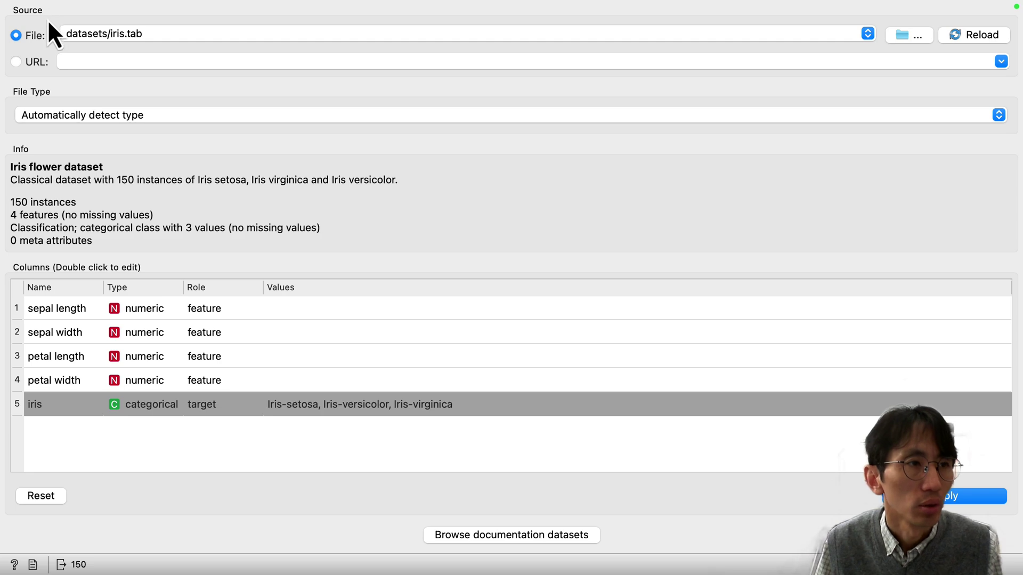
pyautogui.moveTo(34, 2)
pyautogui.click(11, 30)
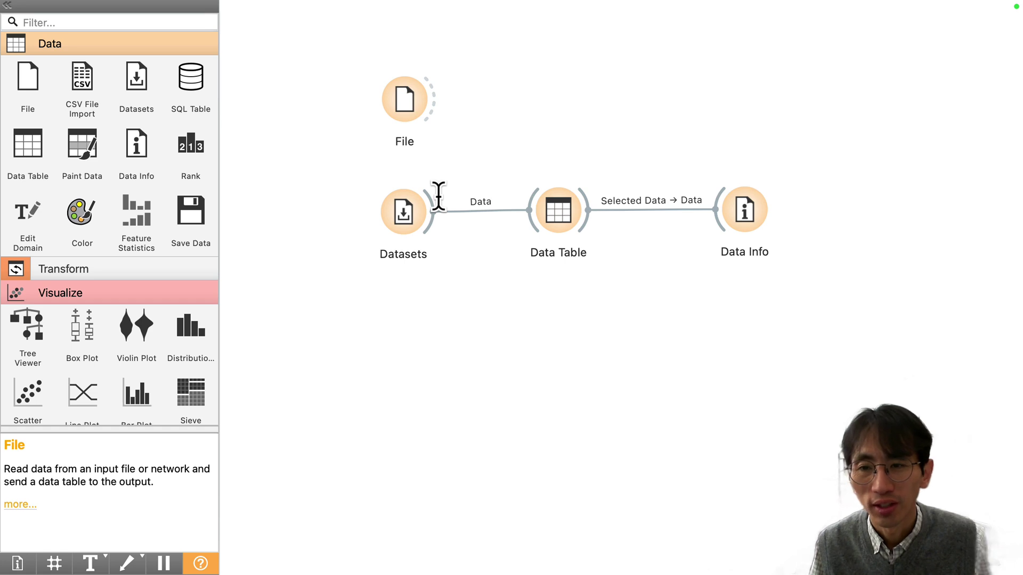
# Step: Delete the Data Info widget and add a Scatter Plot widget beside Data Table on the canvas
pyautogui.moveTo(815, 165); pyautogui.dragTo(649, 301)
pyautogui.press('Delete')
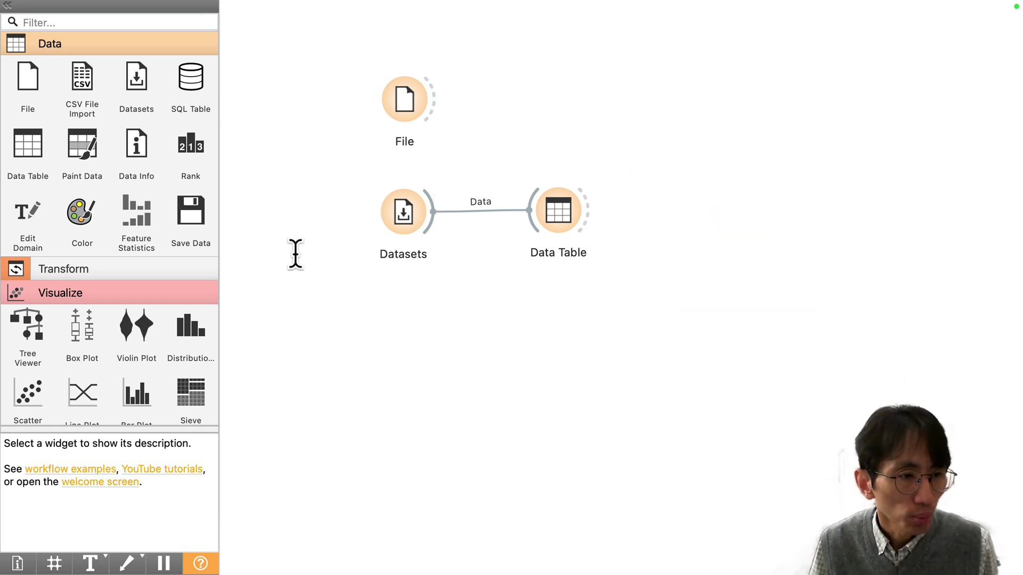
pyautogui.moveTo(25, 389); pyautogui.dragTo(683, 200)
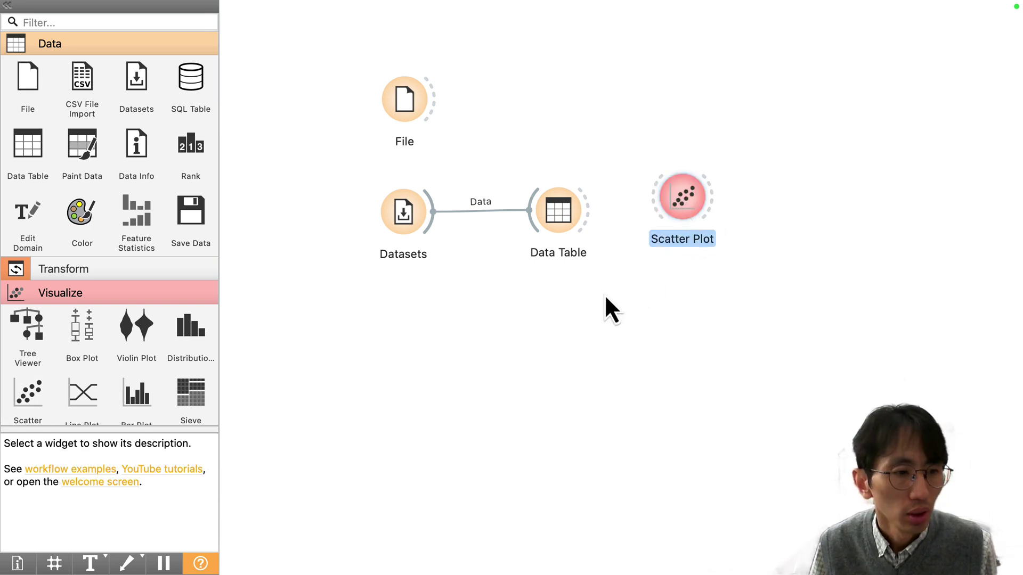
pyautogui.scroll(-5, 151, 320)
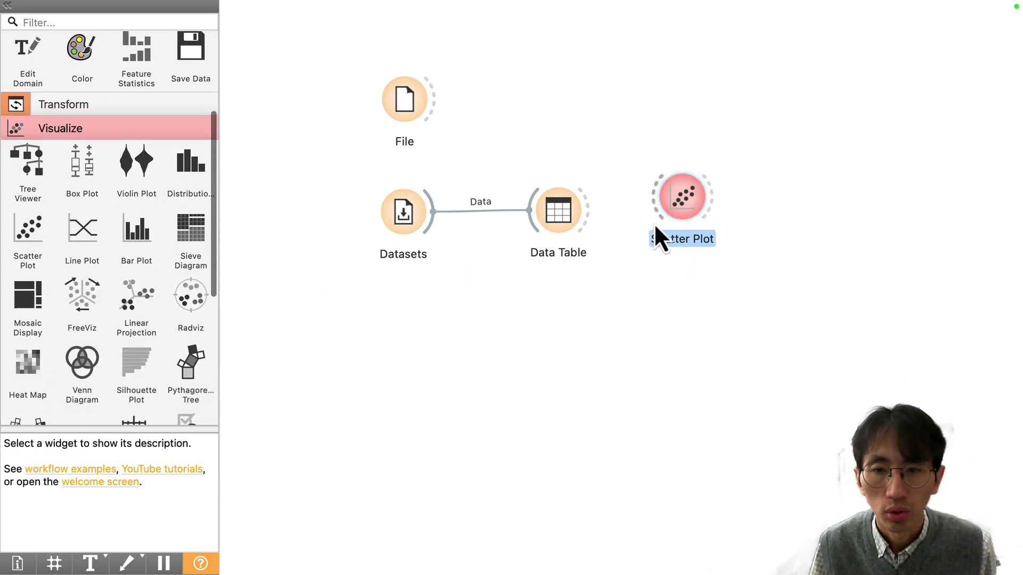
# Step: Connect Data Table to Scatter Plot and remove that link again
pyautogui.moveTo(593, 211); pyautogui.dragTo(652, 200)
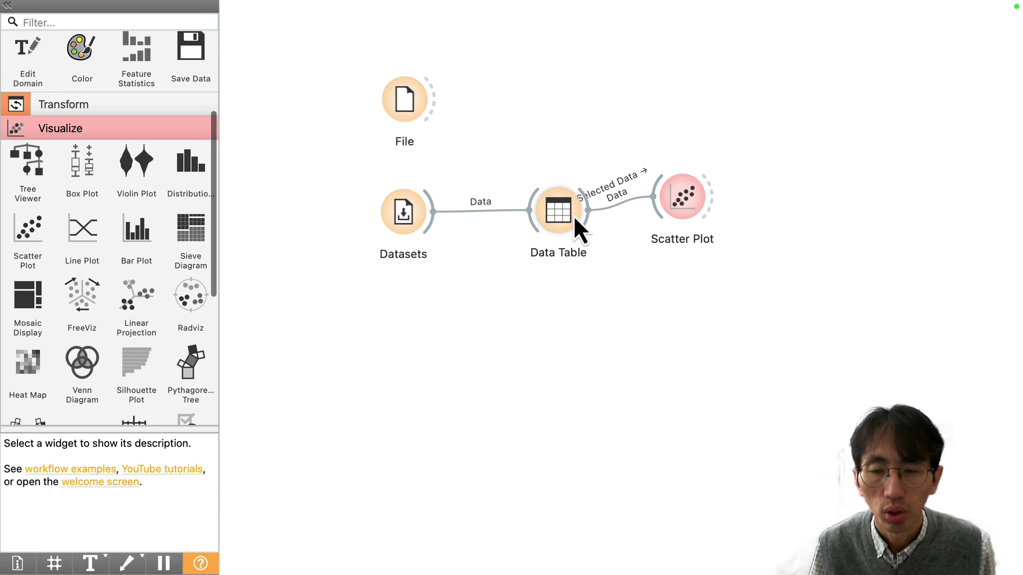
pyautogui.moveTo(570, 217); pyautogui.dragTo(560, 210)
pyautogui.click(600, 205)
pyautogui.press('Delete')
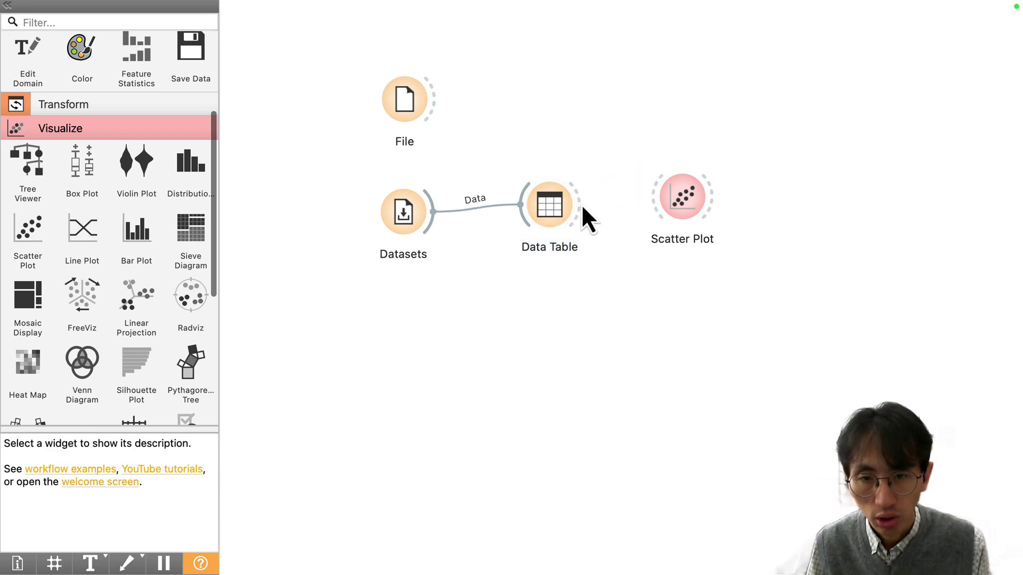
# Step: Delete the Data Table widget and connect Datasets directly to Scatter Plot
pyautogui.click(534, 209)
pyautogui.press('Delete')
pyautogui.moveTo(428, 211); pyautogui.dragTo(654, 212)
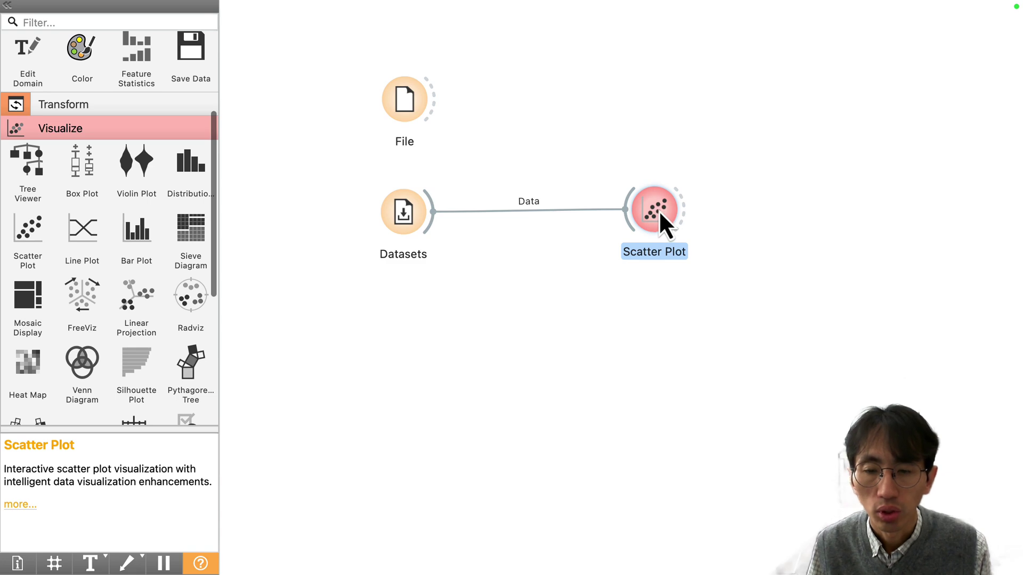
# Step: Open the Scatter Plot and set its axes to sepal length for x and petal length for y
pyautogui.doubleClick(657, 210)
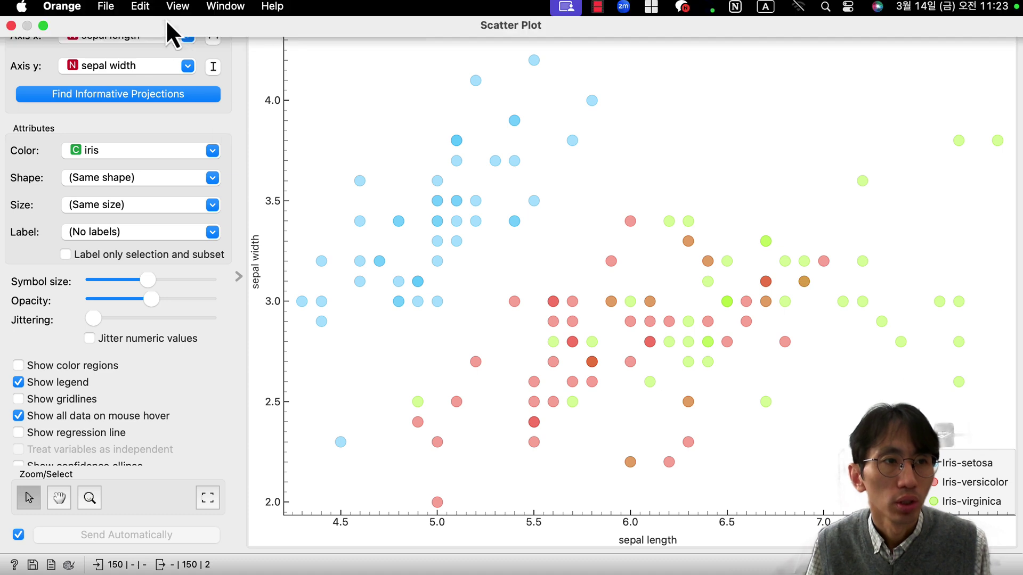
pyautogui.click(186, 38)
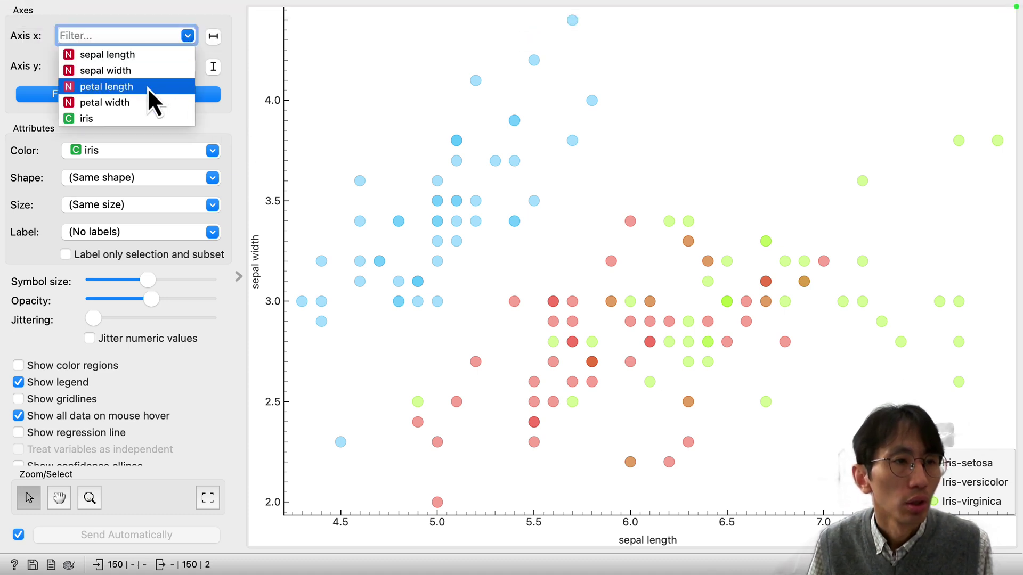
pyautogui.click(156, 61)
pyautogui.click(155, 61)
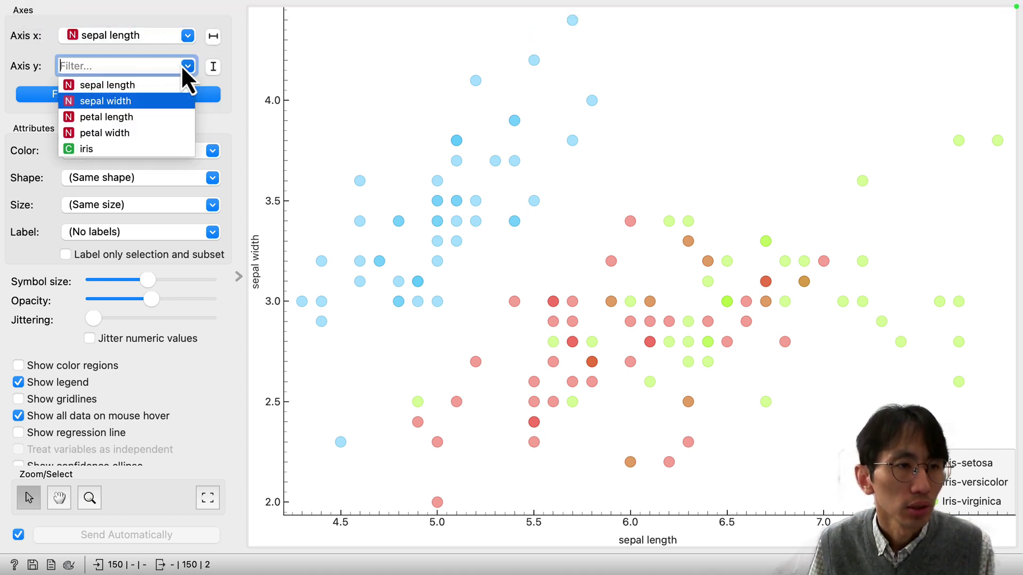
pyautogui.click(139, 113)
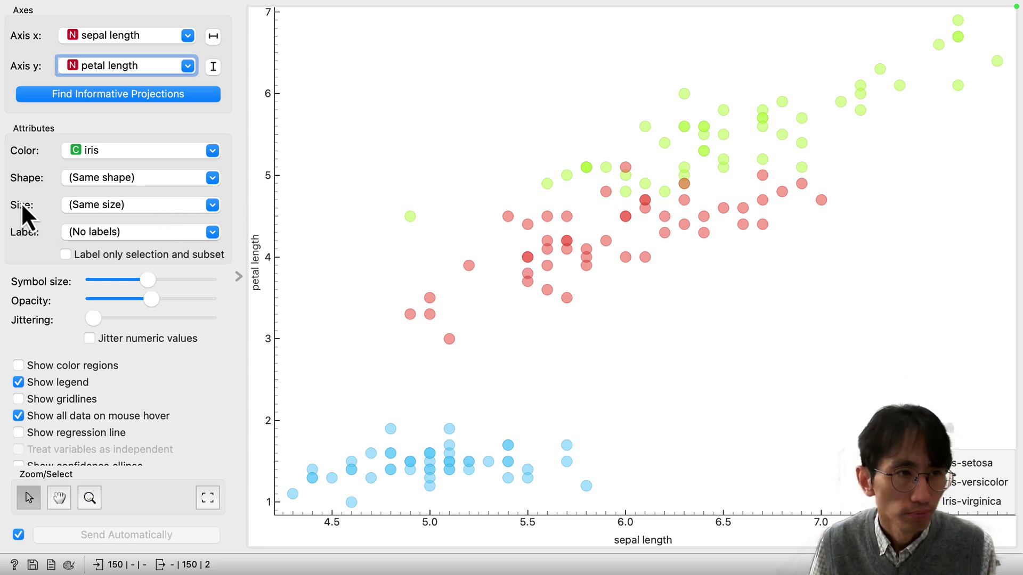
# Step: Reduce the symbol size of the scatter plot slightly, examine the class distribution and close the plot window
pyautogui.moveTo(147, 279)
pyautogui.mouseDown()
pyautogui.moveTo(137, 280)
pyautogui.moveTo(168, 280)
pyautogui.moveTo(127, 283)
pyautogui.moveTo(137, 279)
pyautogui.mouseUp()
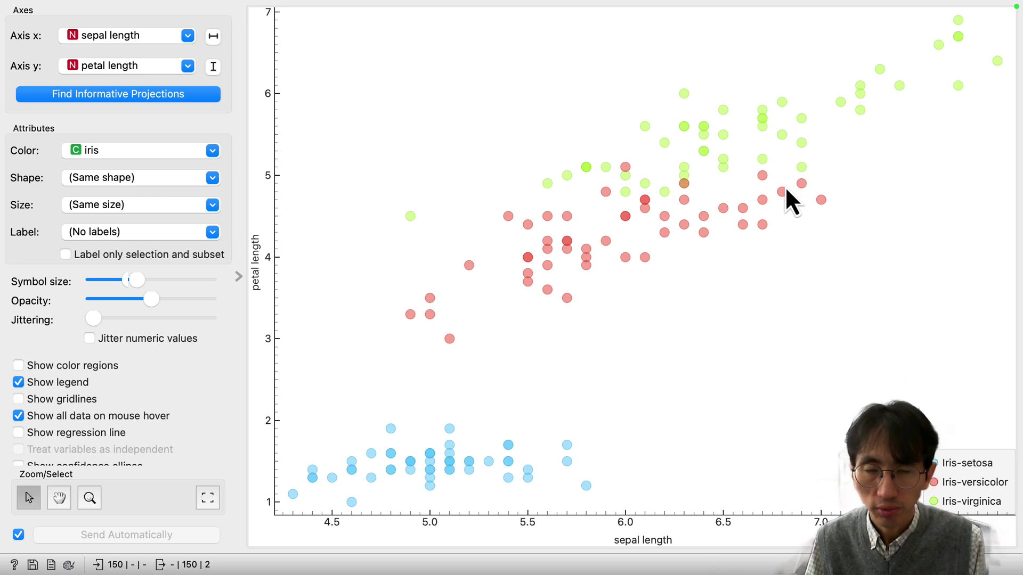
pyautogui.moveTo(787, 189)
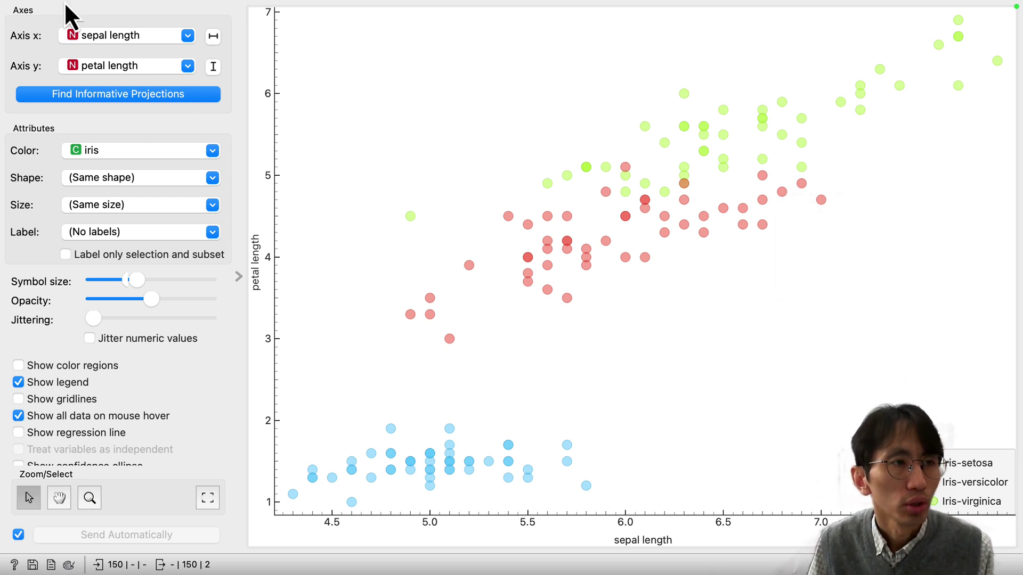
pyautogui.moveTo(52, 12)
pyautogui.click(14, 31)
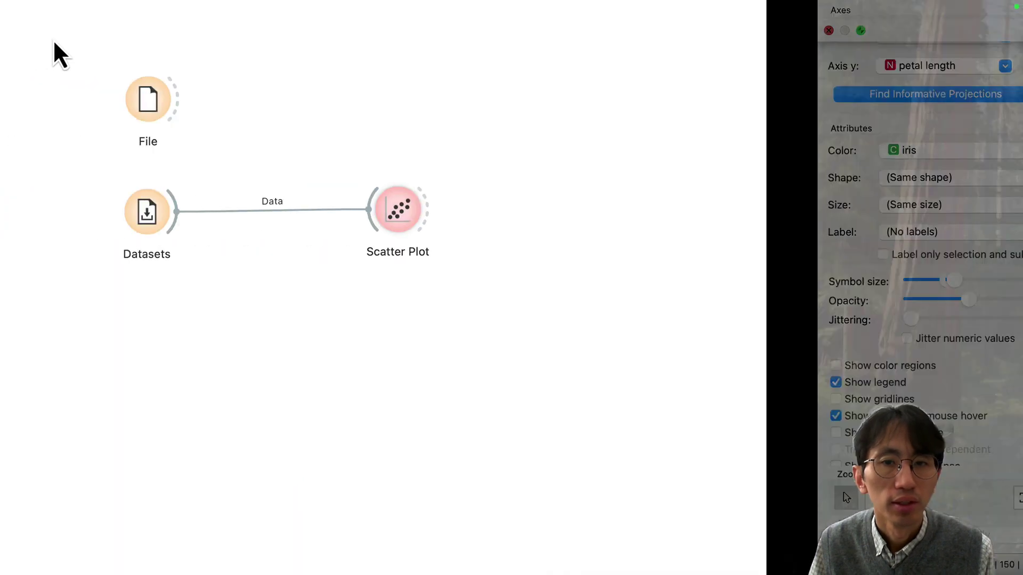